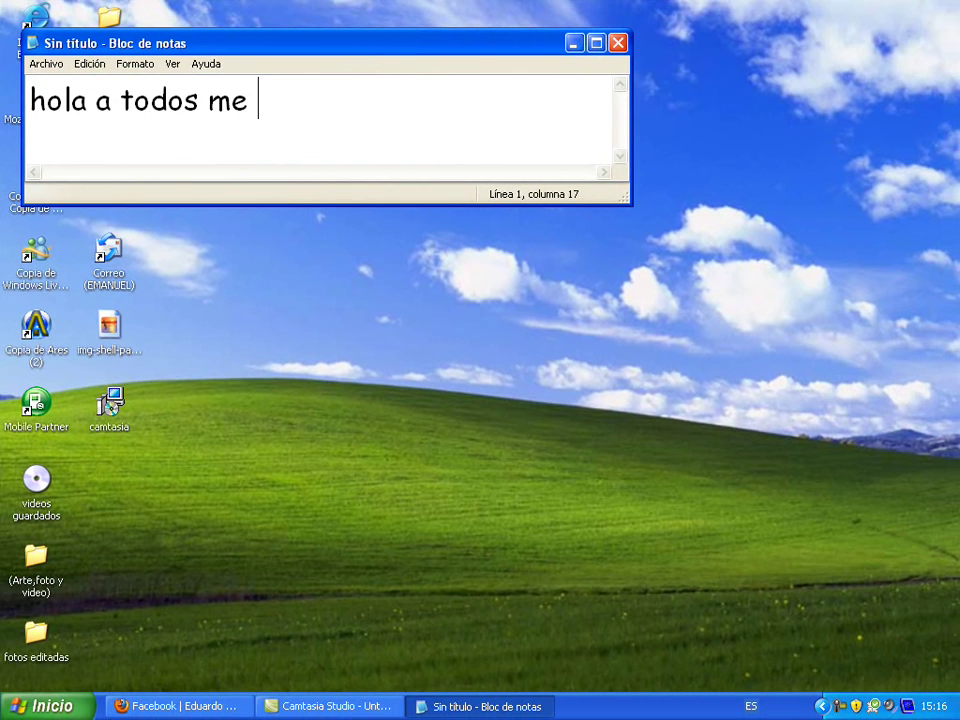
Type a Spanish self-introduction announcing how to install bricopack on your PC, then select the line
text(ardo )
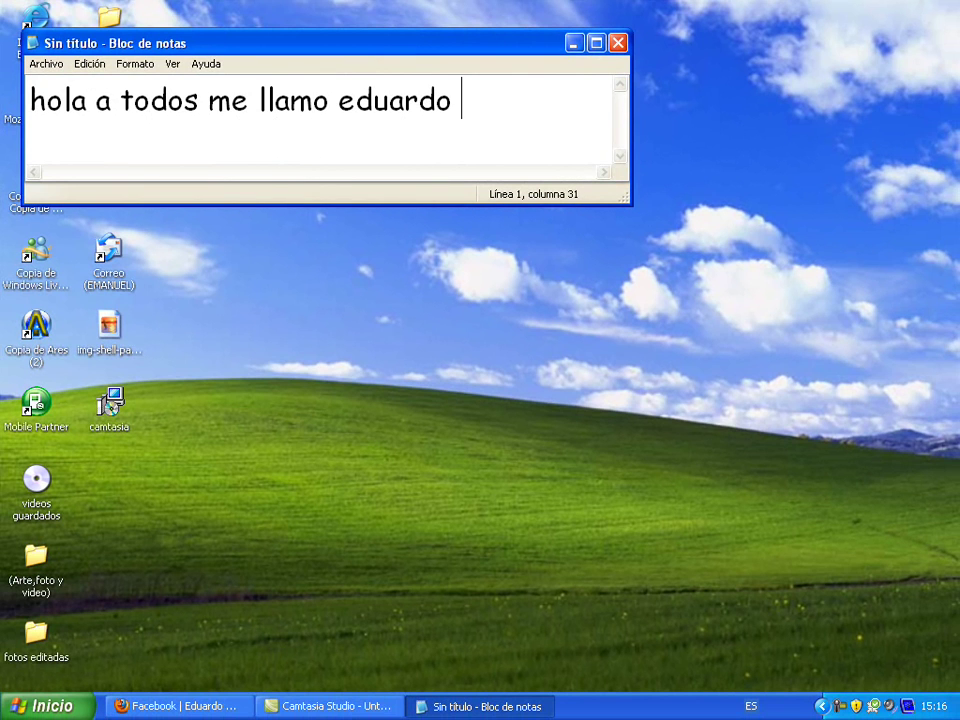
text(y hoy le)
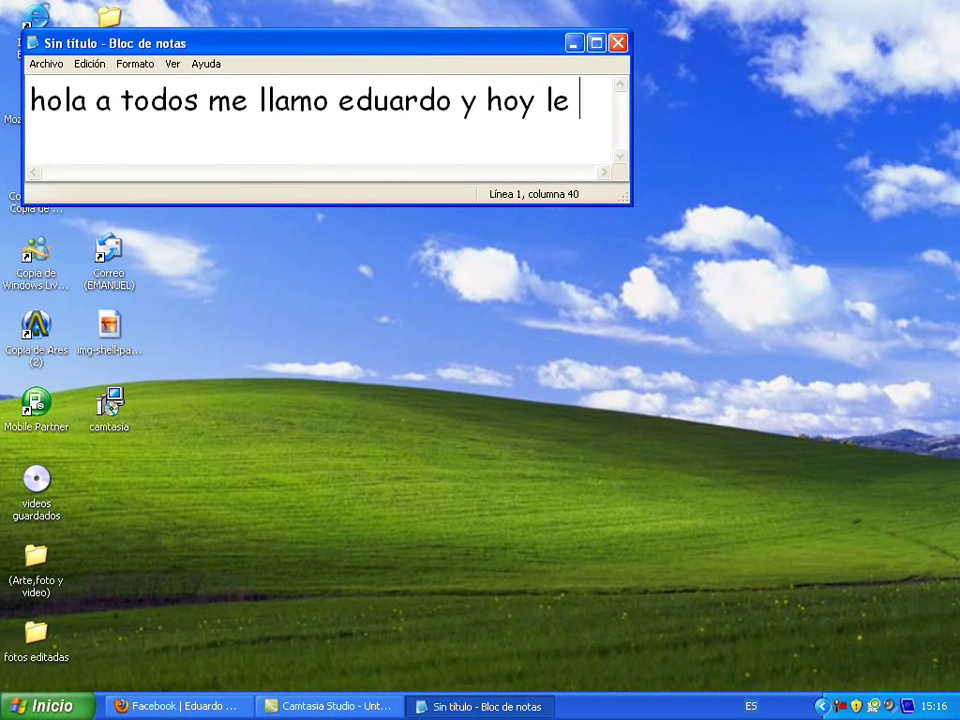
key(BackSpace)
text(s)
text( vo)
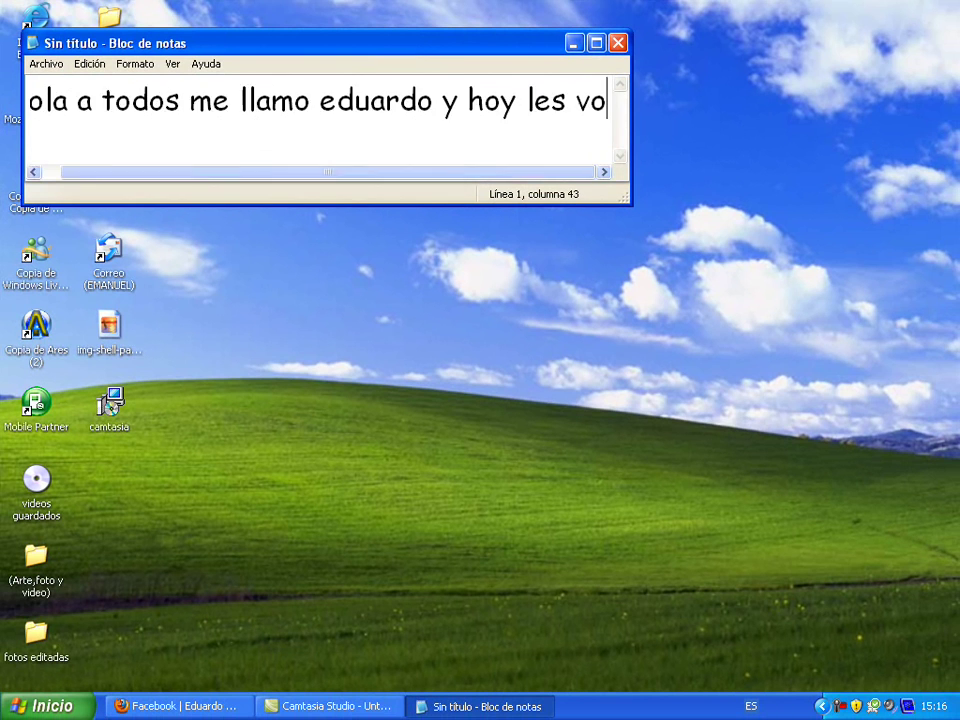
text(y a ense)
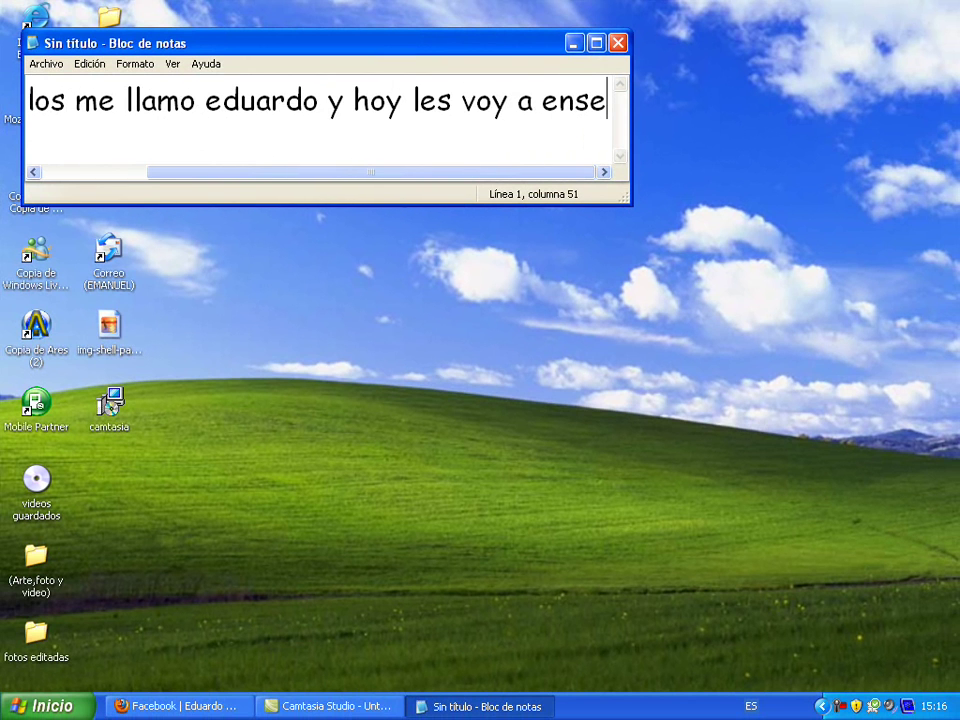
text(ñar como)
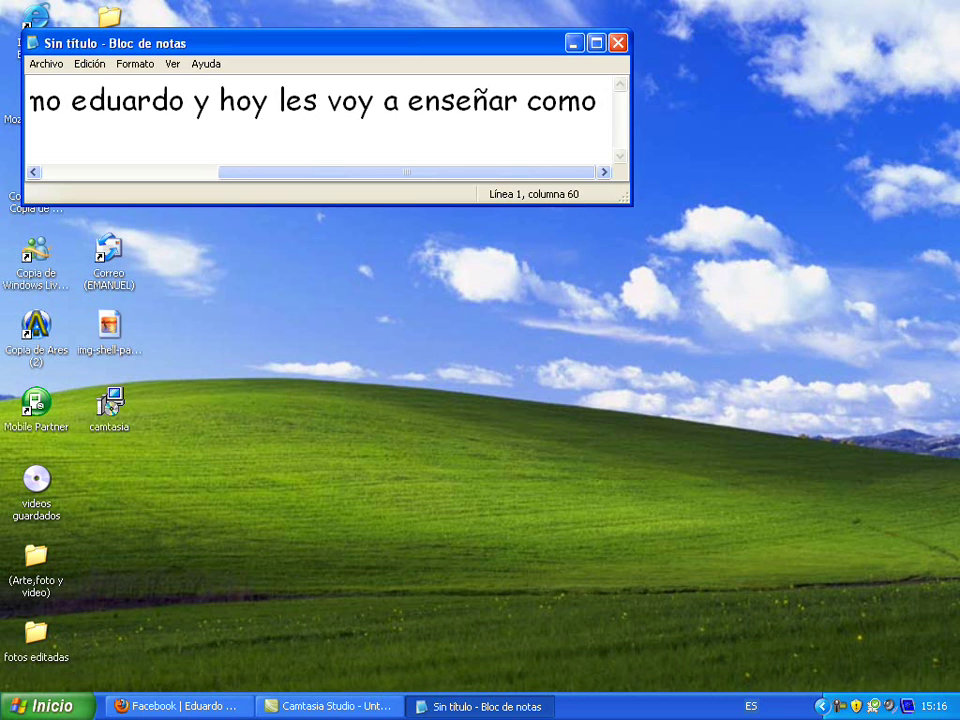
text( i)
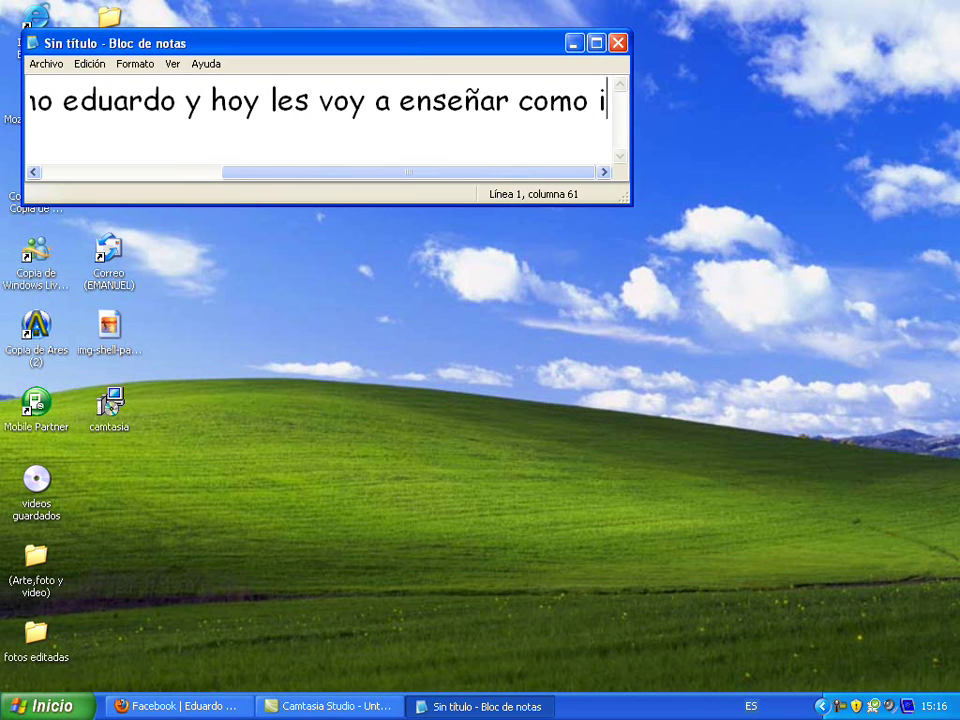
text(nstalar)
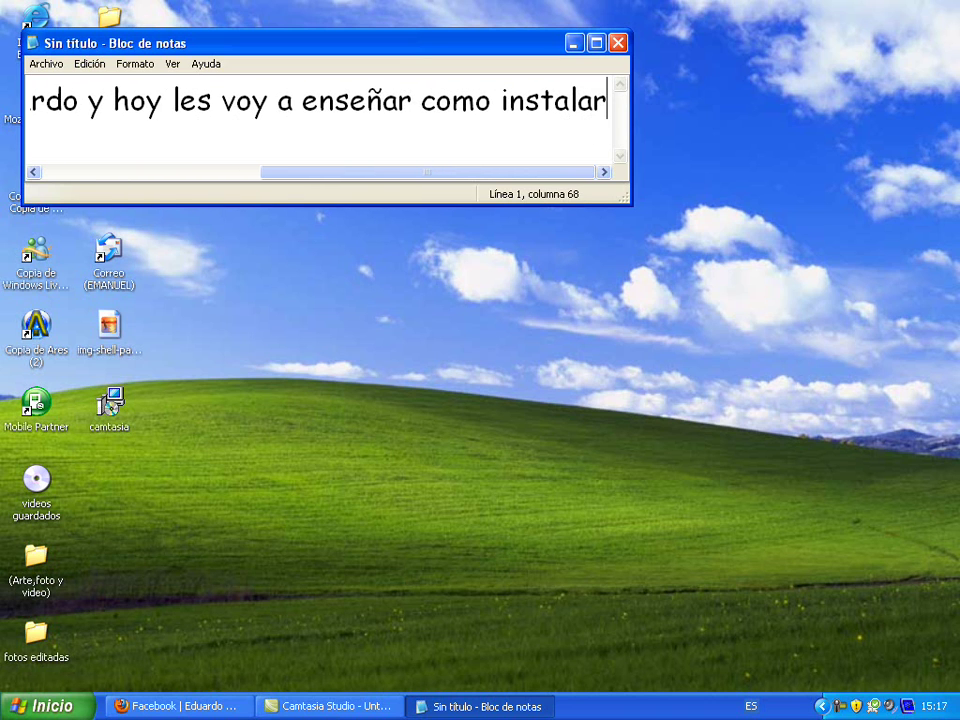
text( br)
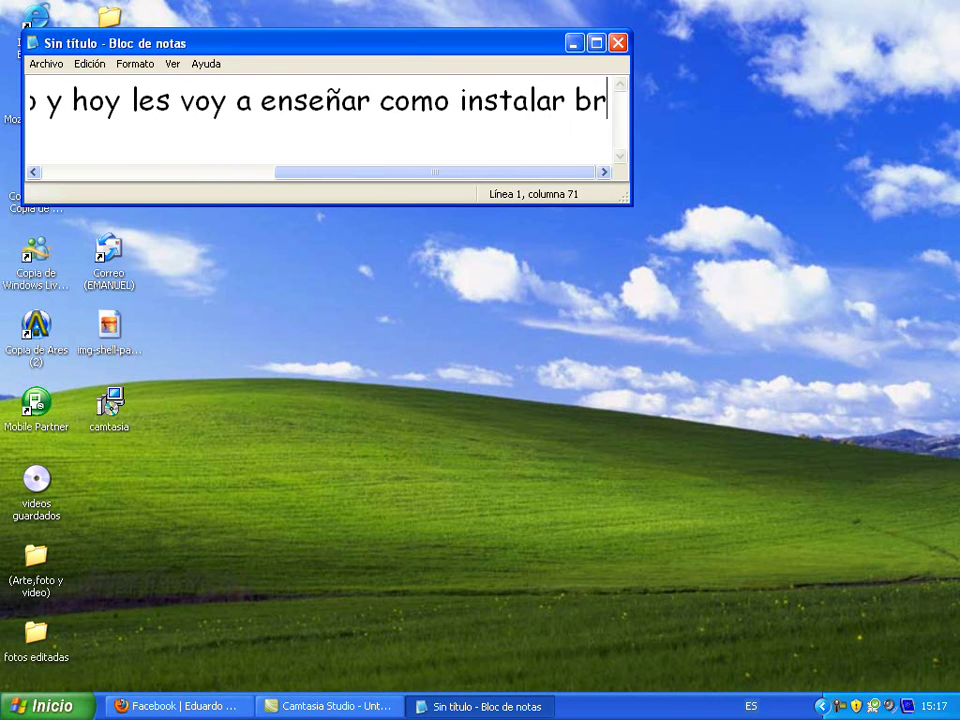
text(i)
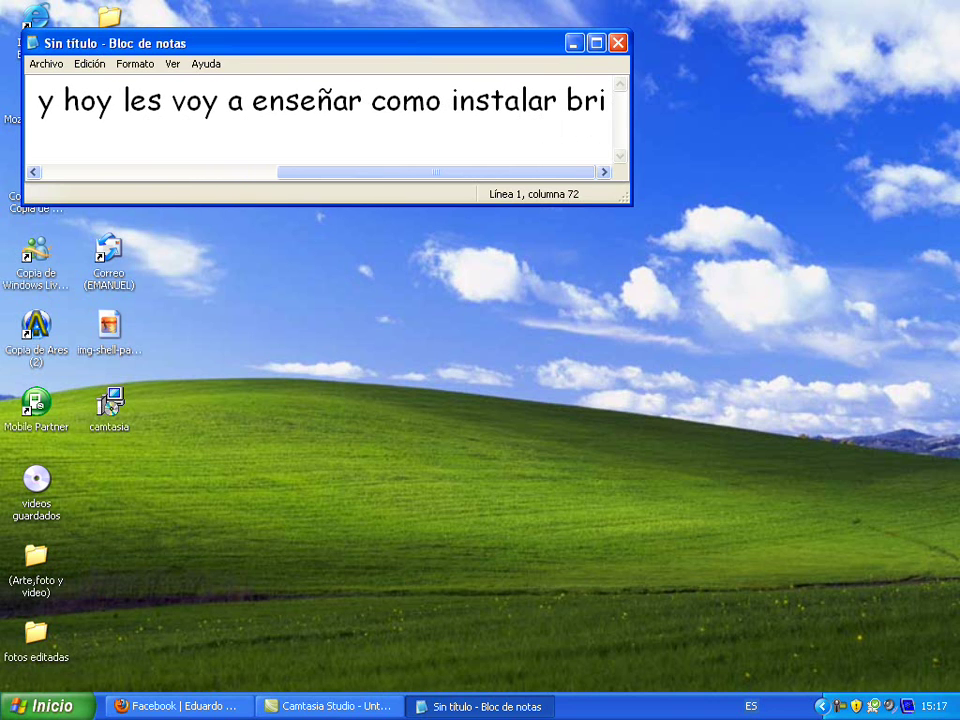
text(copa)
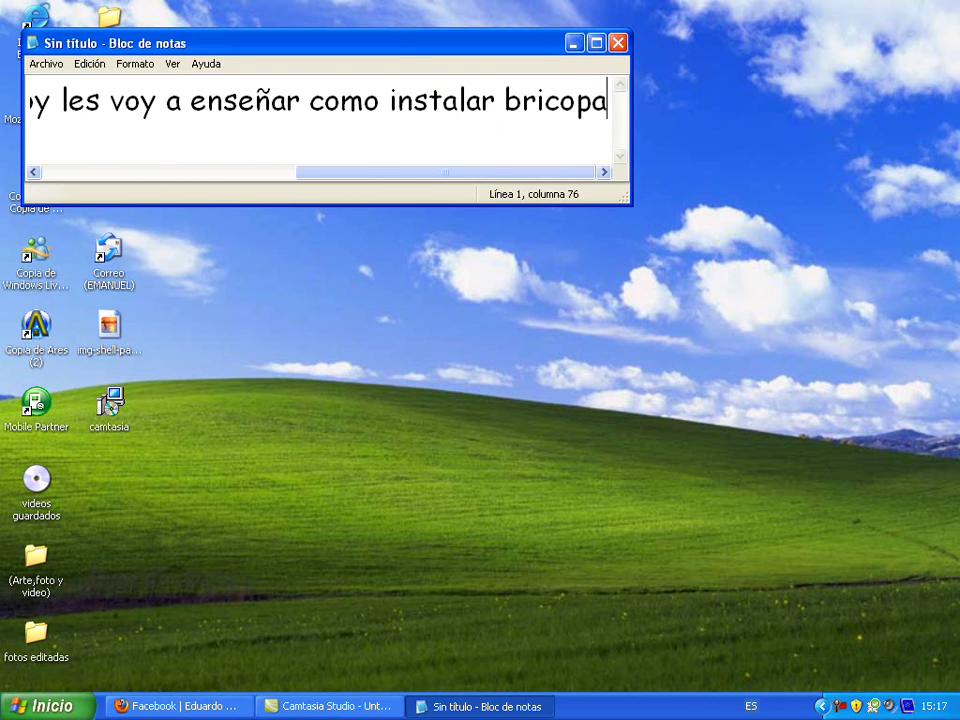
text(ck en s)
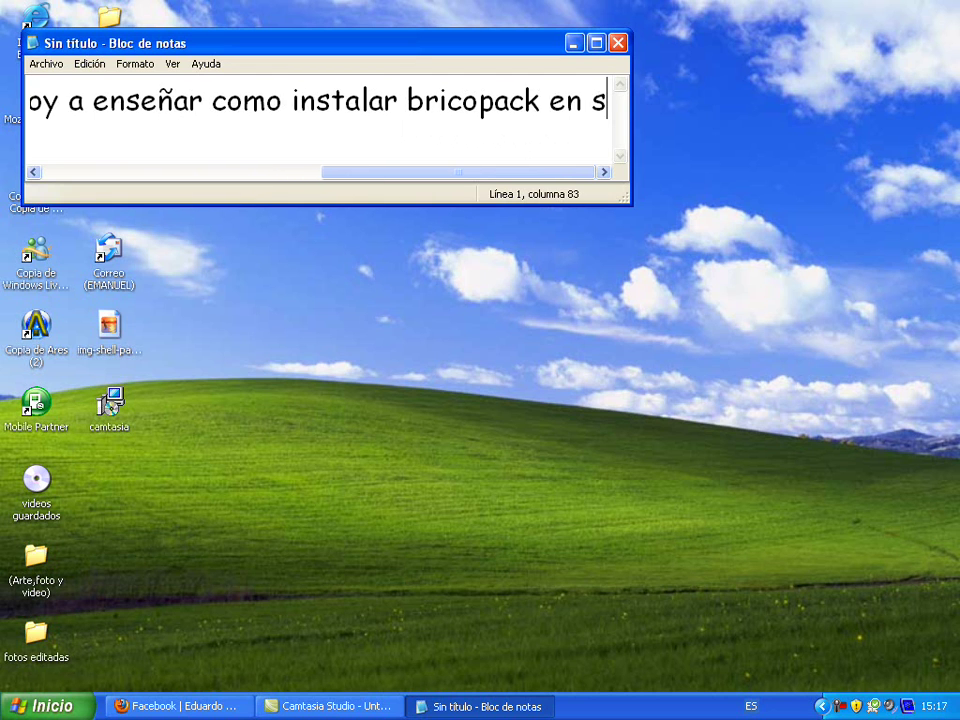
text(u pc)
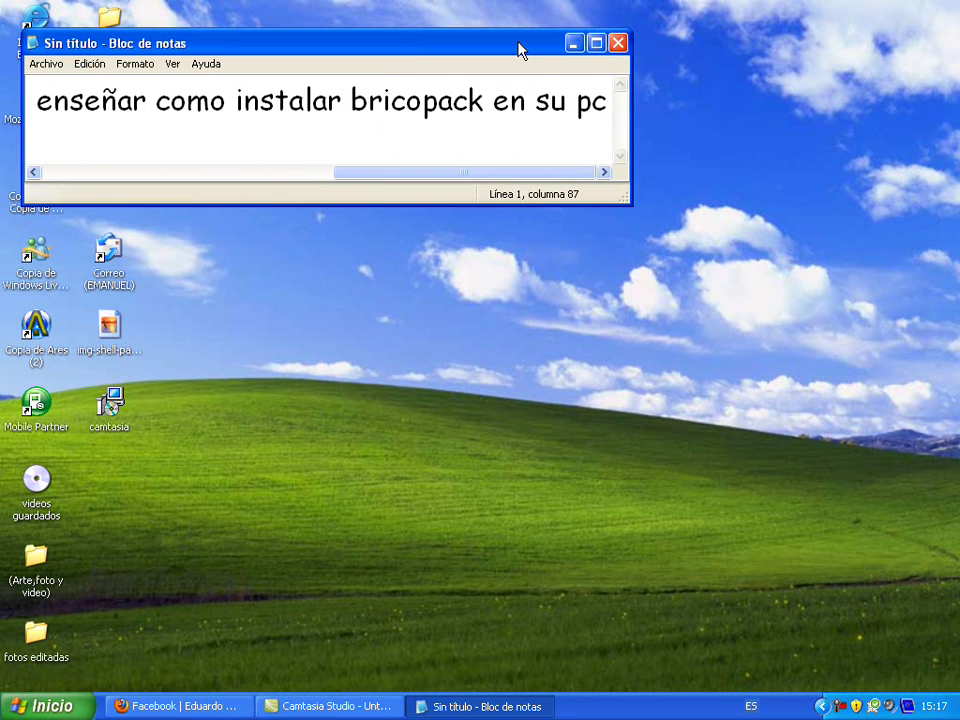
click(645, 98)
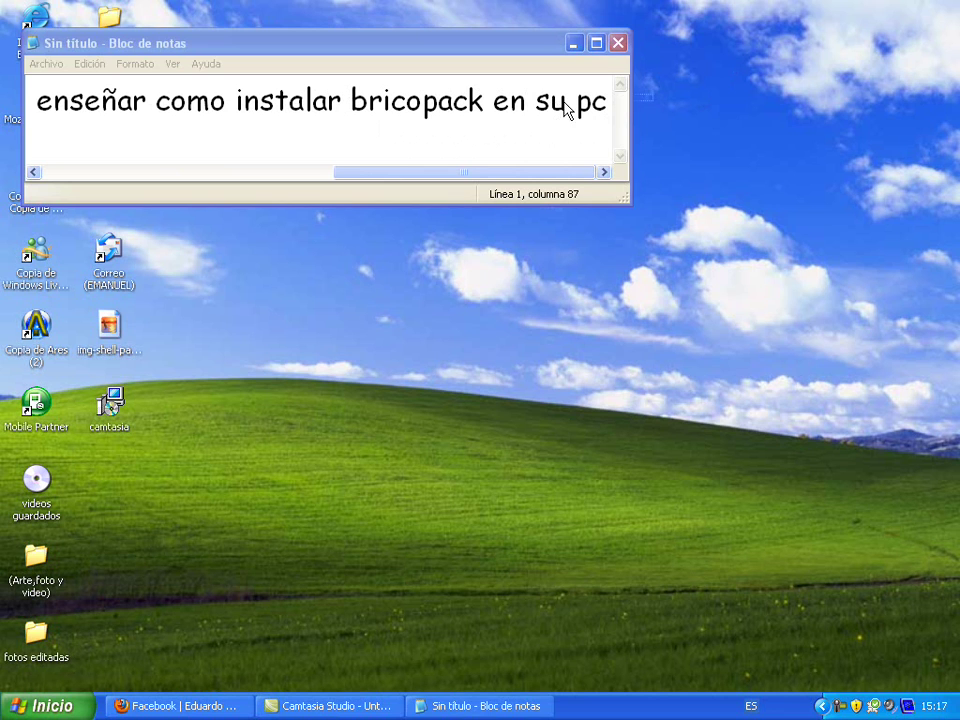
drag(606, 105, 5, 95)
Replace the greeting with 'brico pack es para q su pc tenga el mismo menu q las mac...' and select it
key(BackSpace)
text(brico )
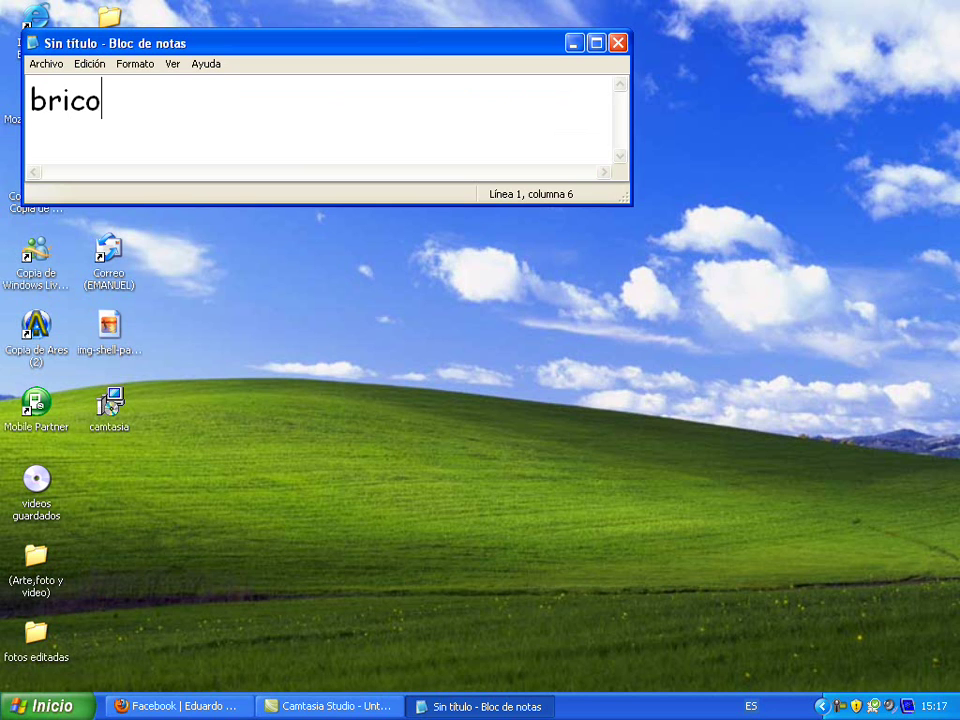
text(pac)
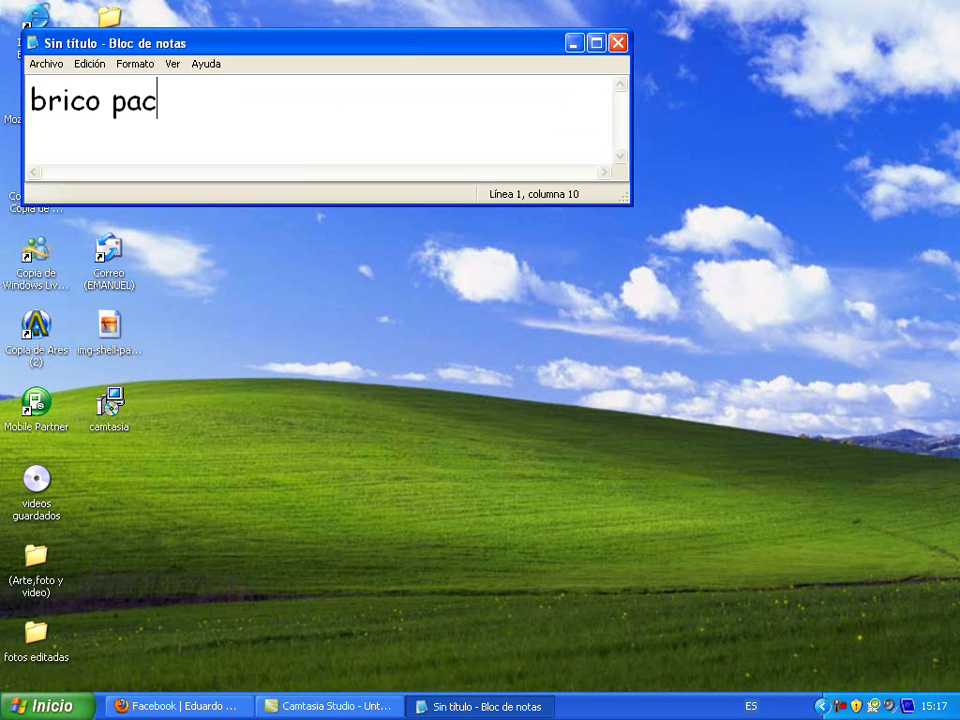
text(k es para q su)
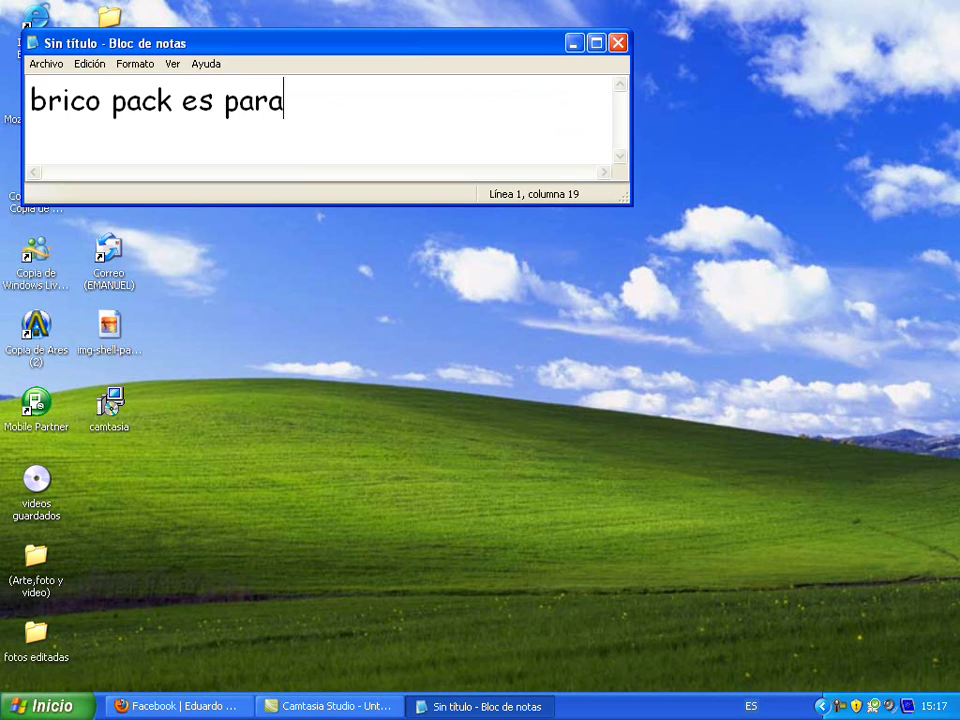
text( pc )
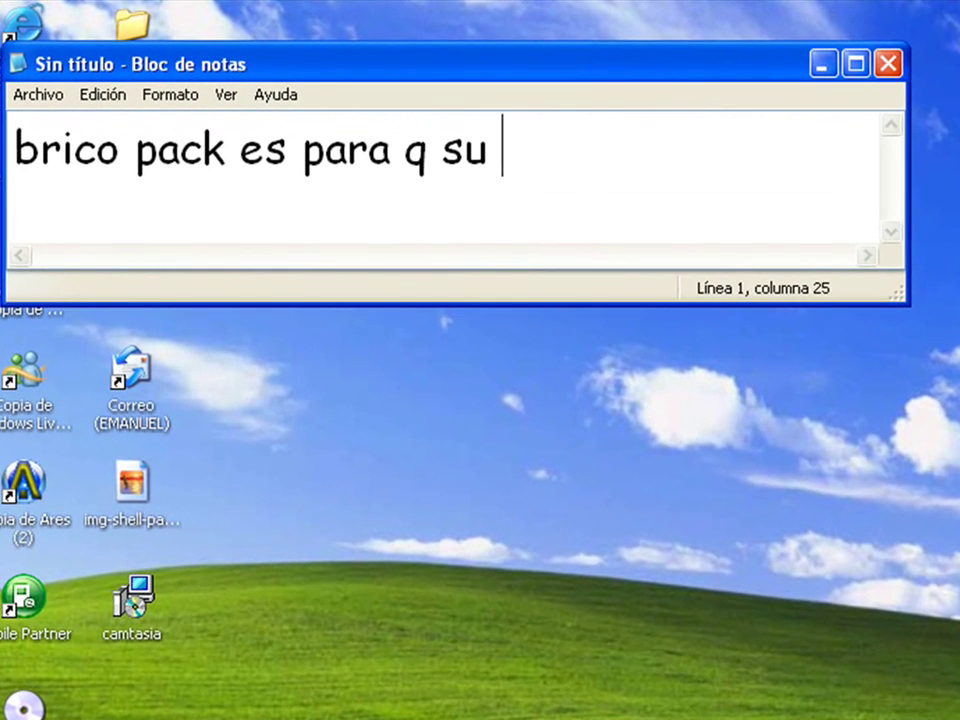
text(tenga )
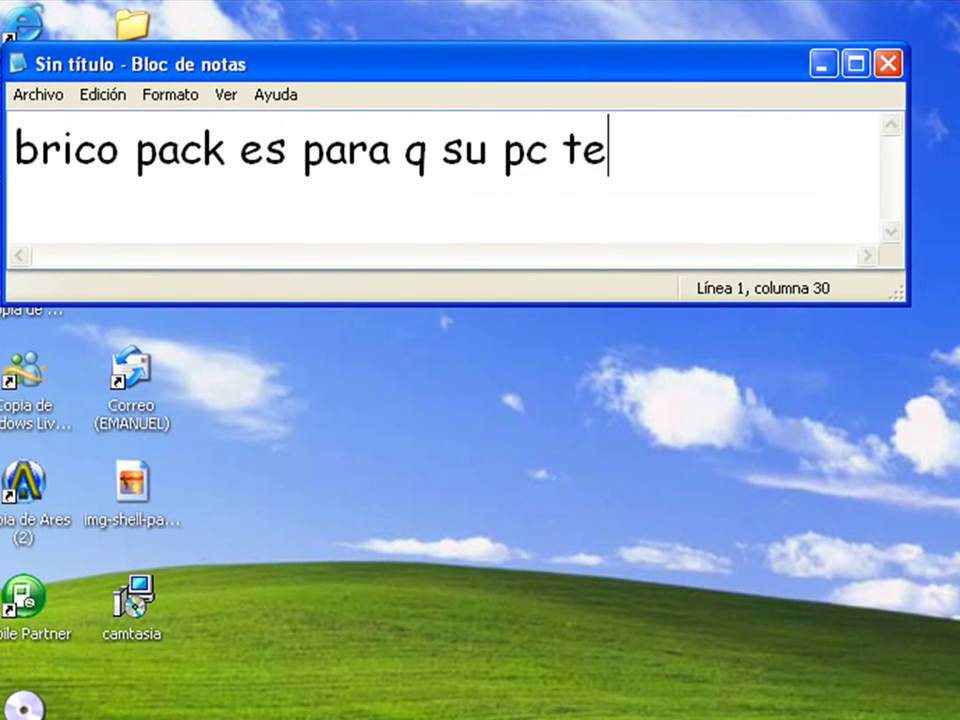
text(el mis)
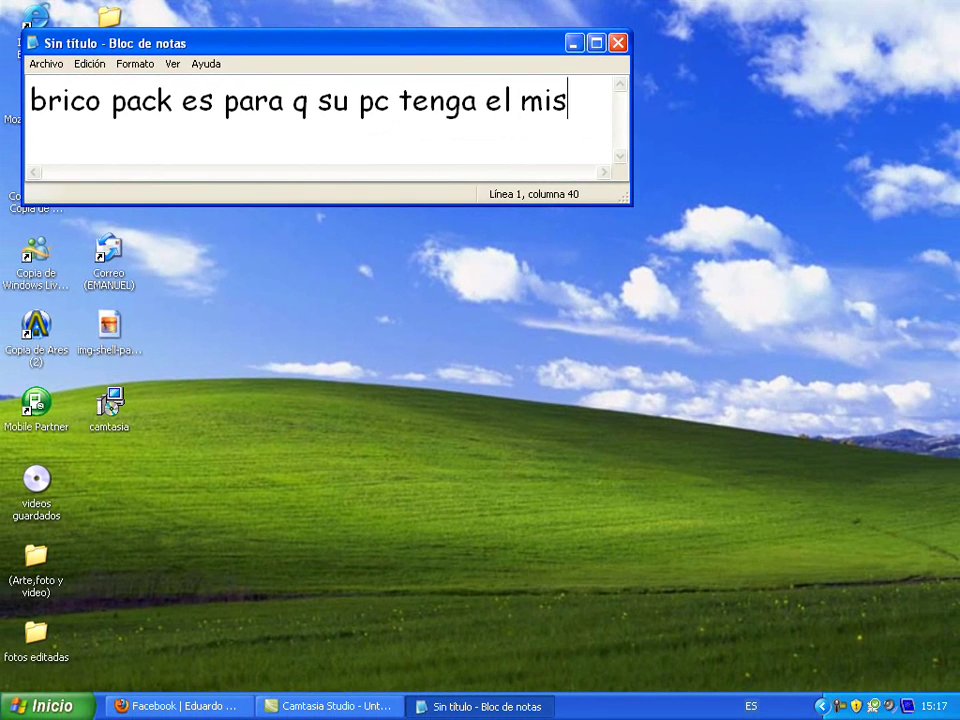
text(mo menu )
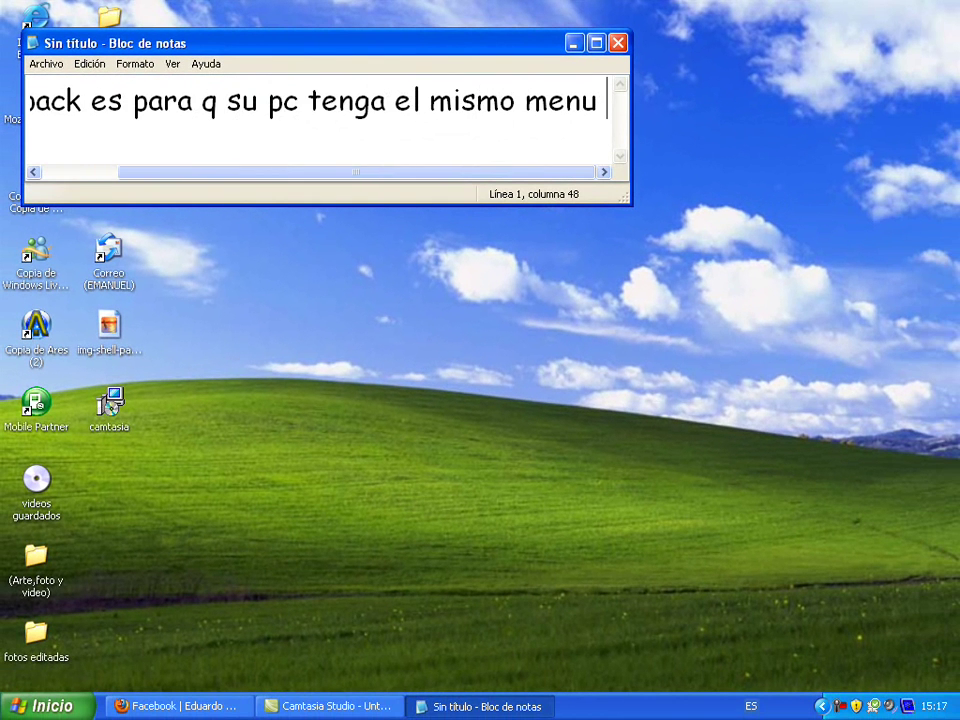
text(q las )
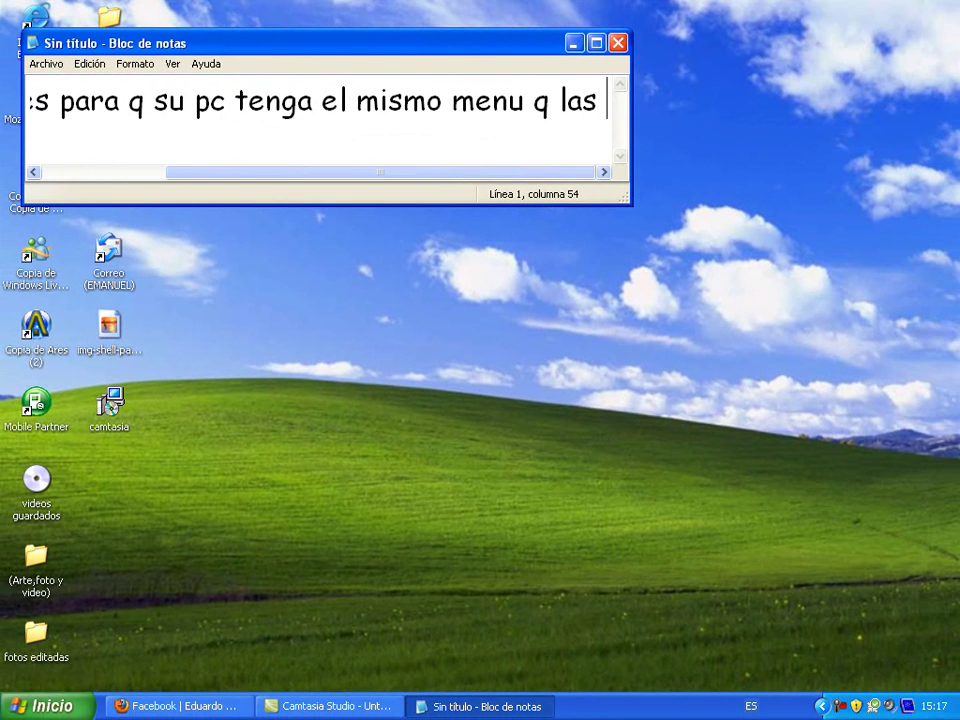
text(mac dspu)
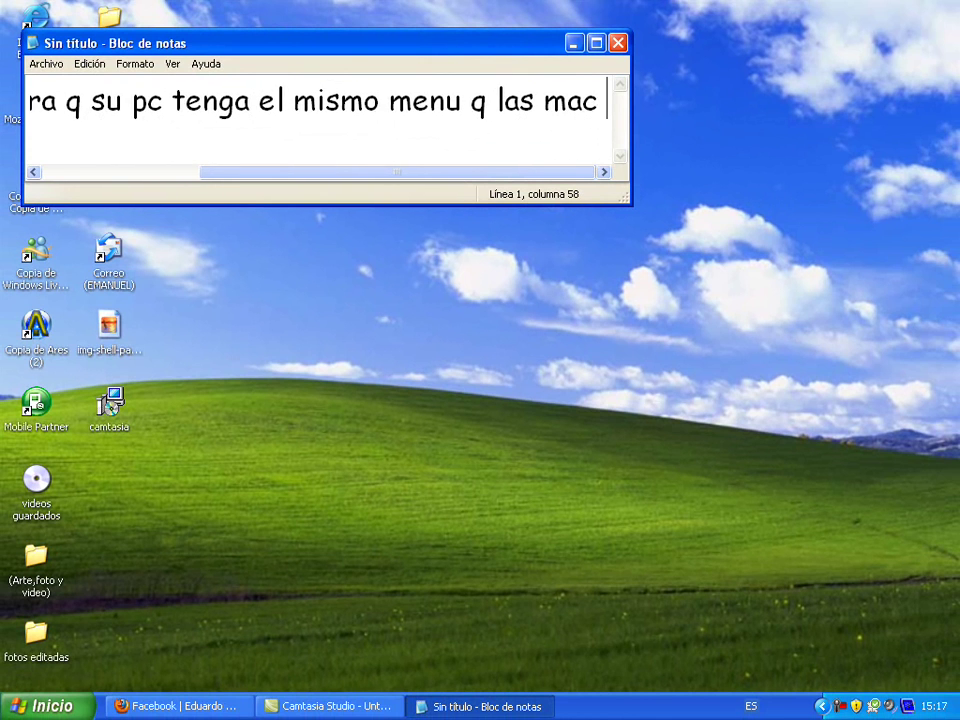
text(e)
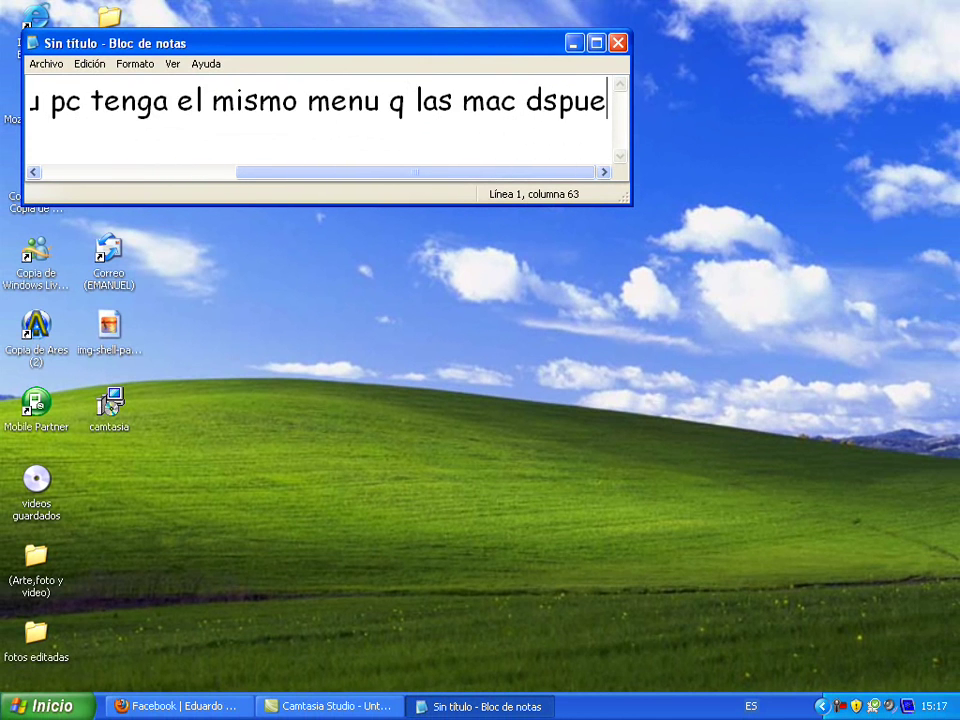
text(s mas ade)
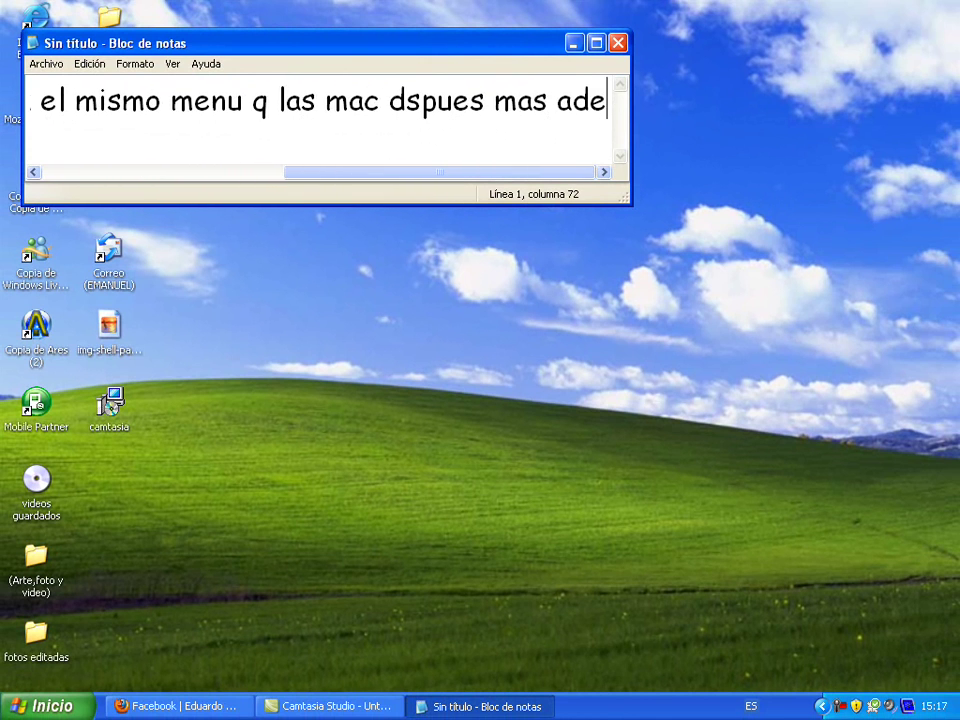
text(lante )
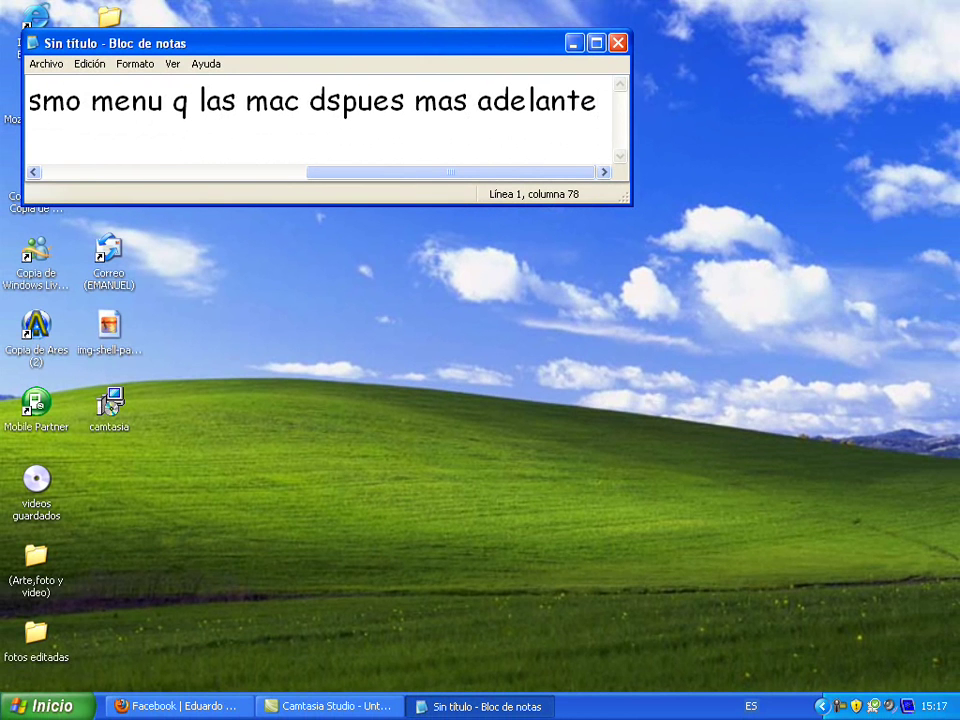
text(le dare)
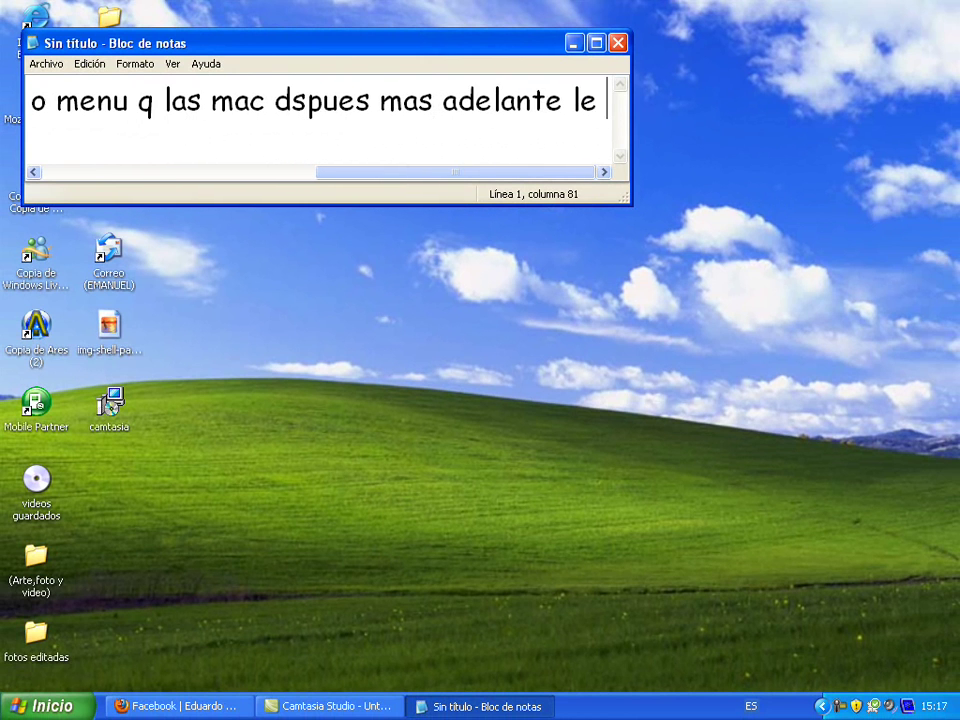
text( un )
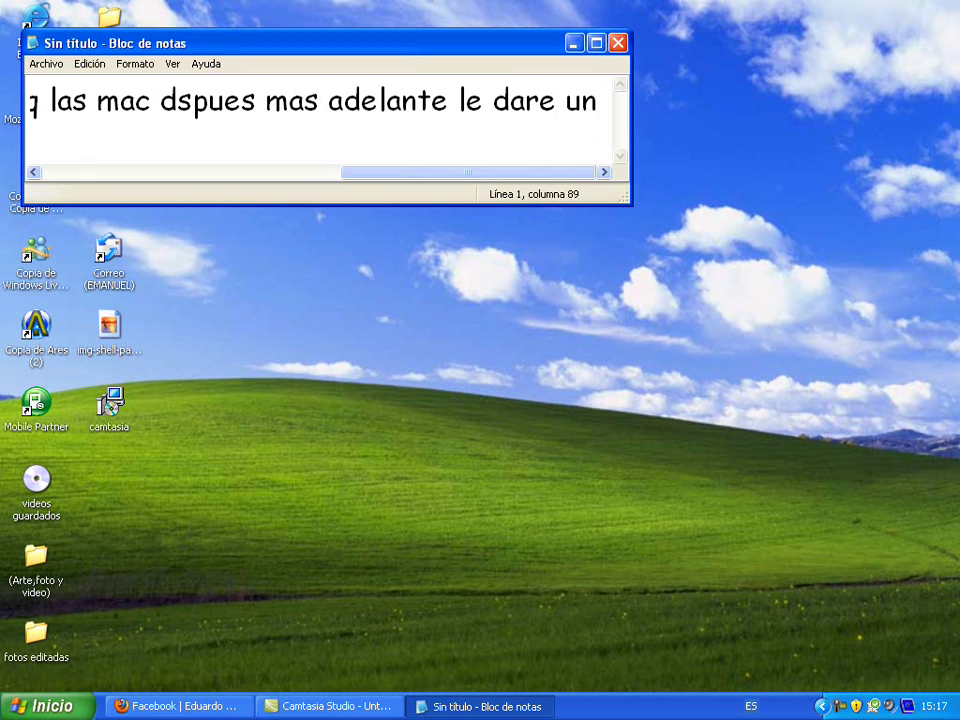
text(tema)
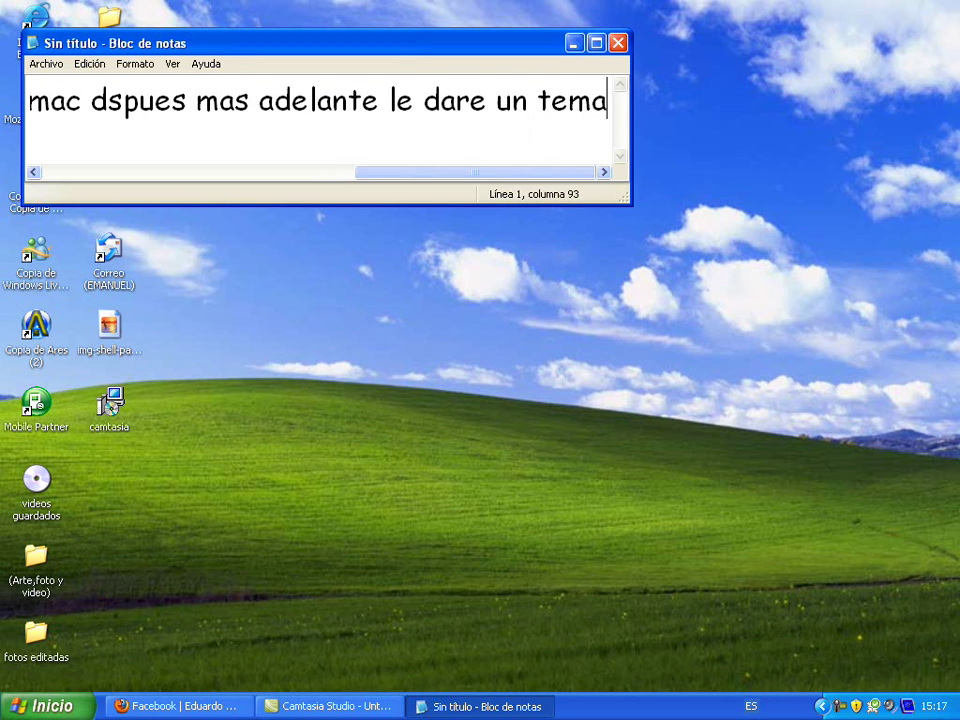
text( para )
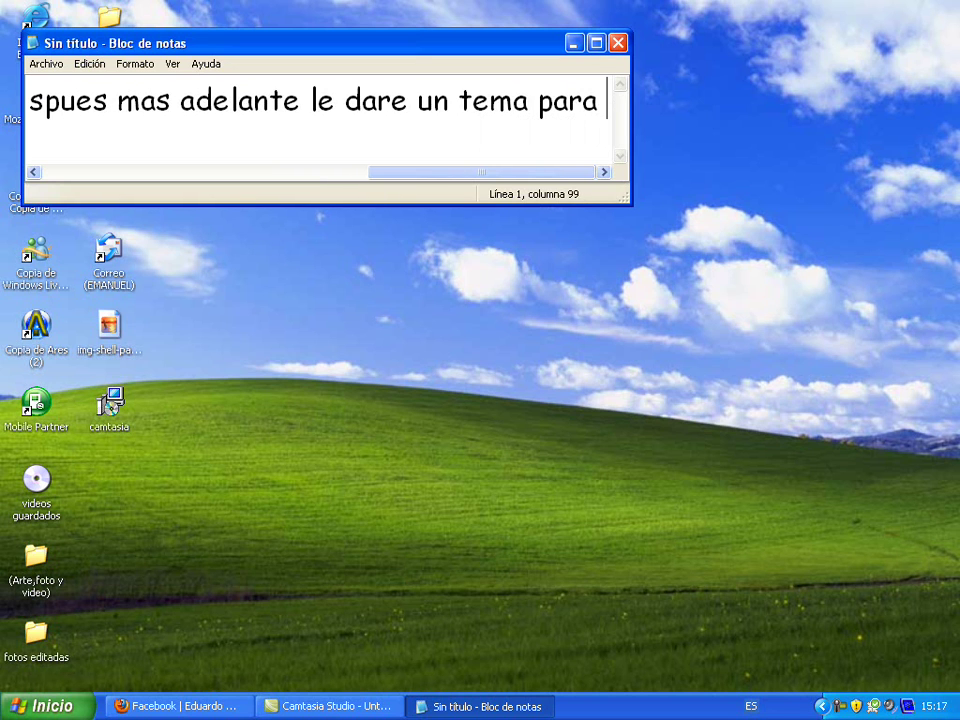
text(que descarg)
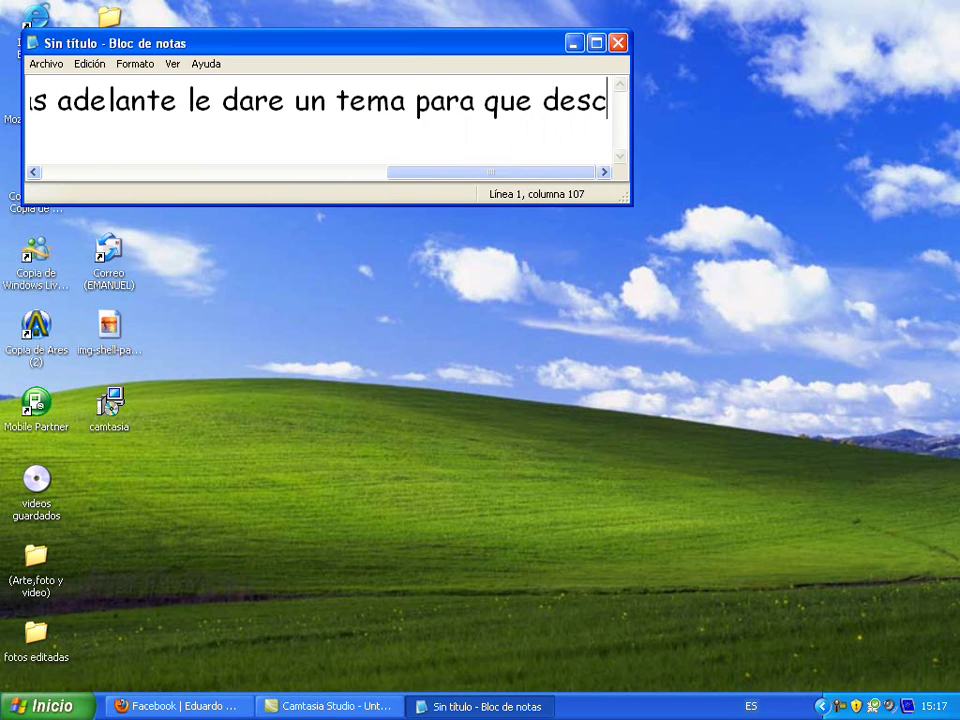
text(uen)
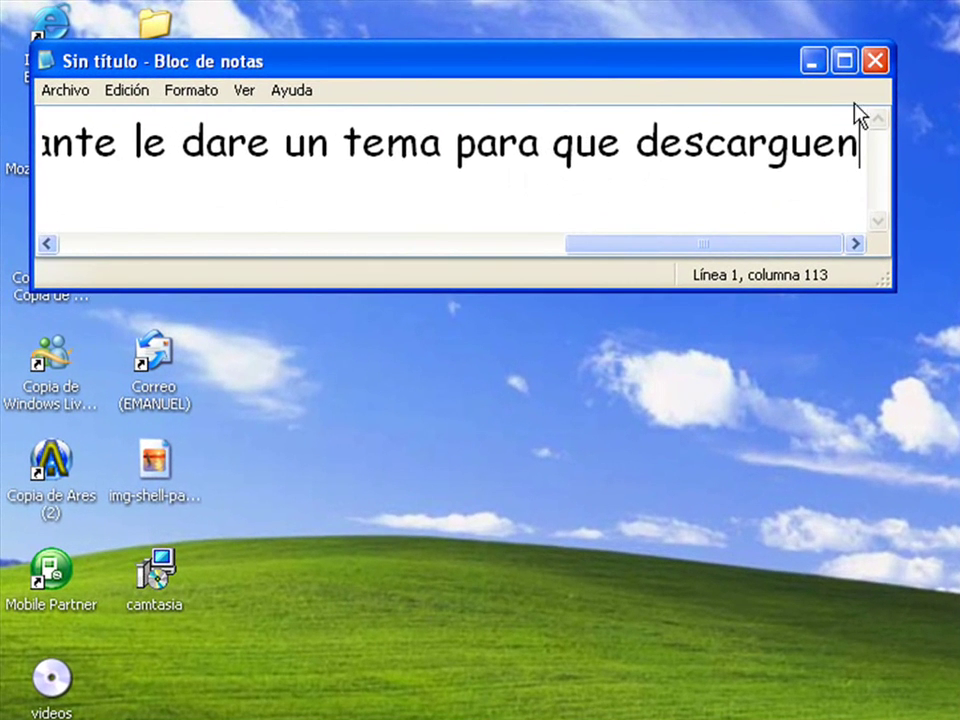
drag(855, 143, 41, 143)
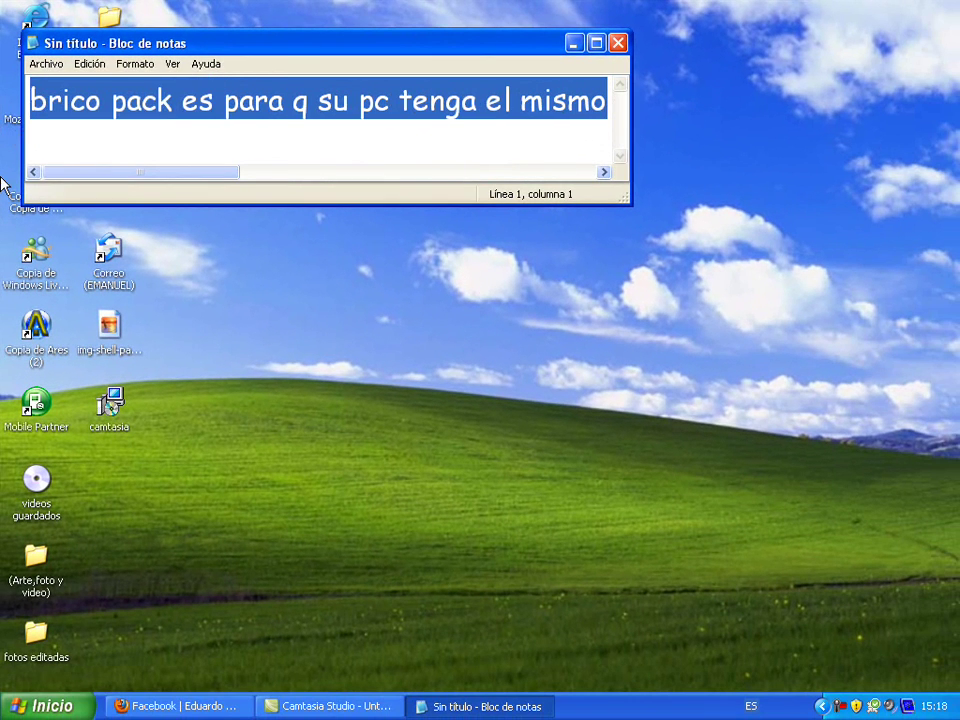
text(n)
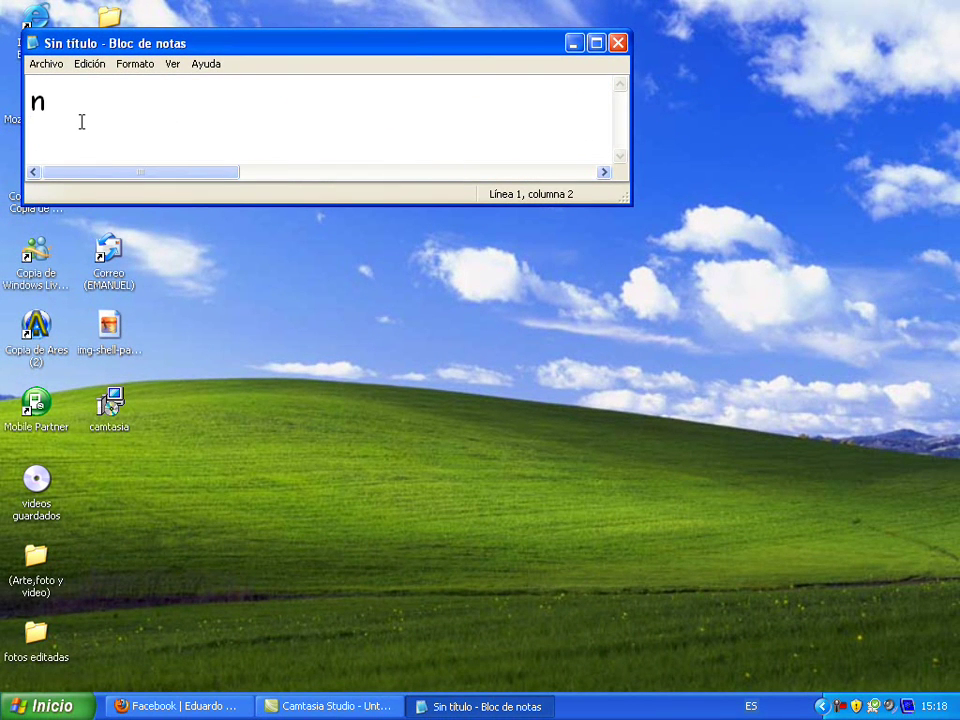
key(BackSpace)
text(ok pri)
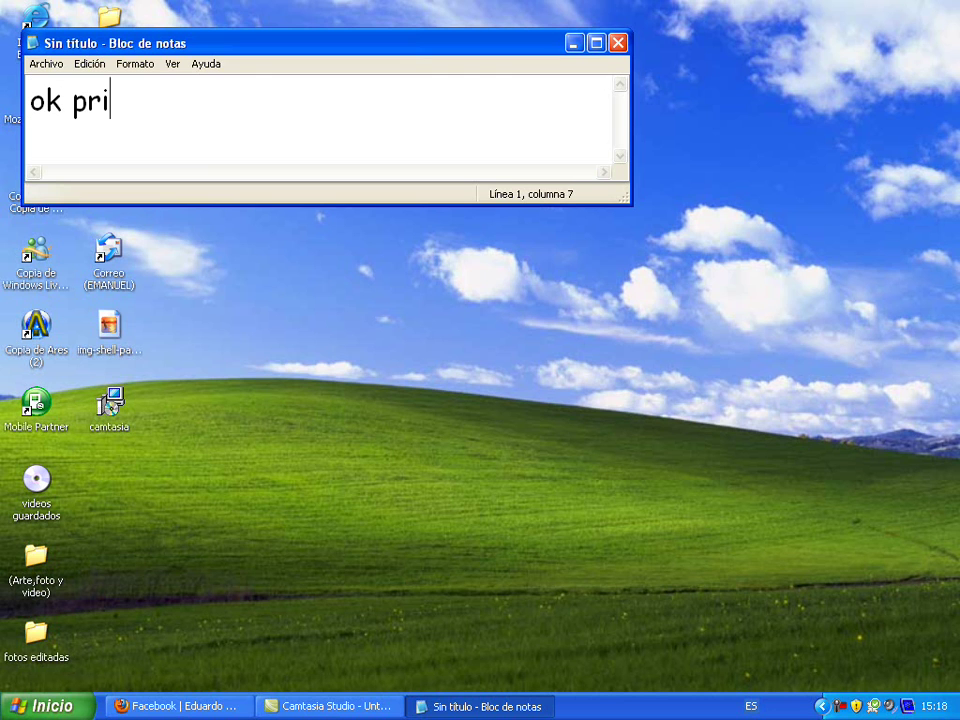
text(mero)
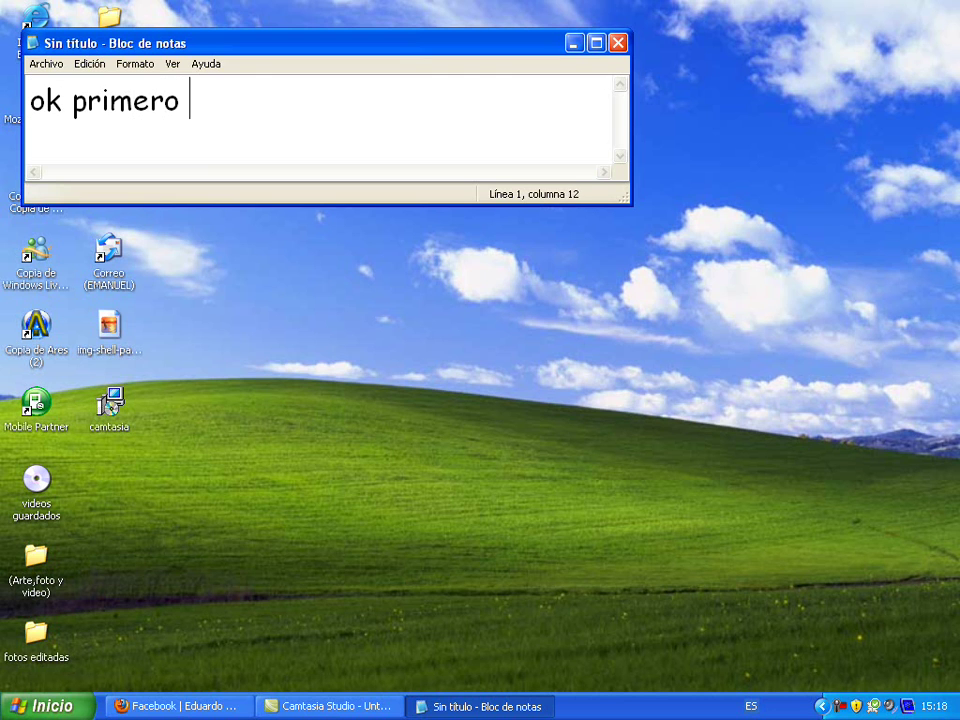
text( me)
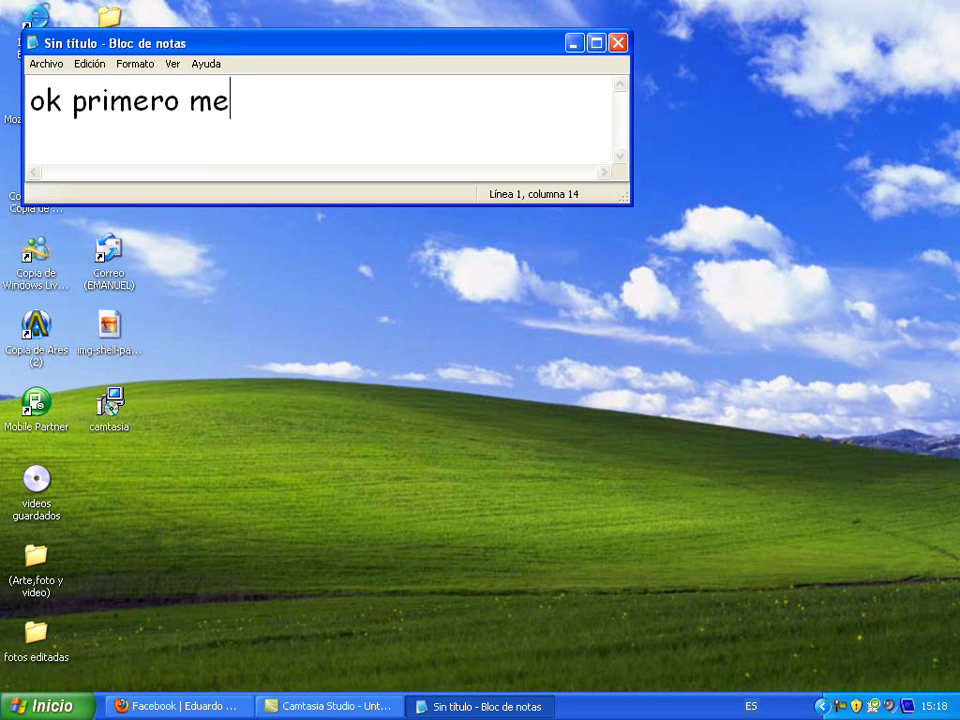
text(tanse a)
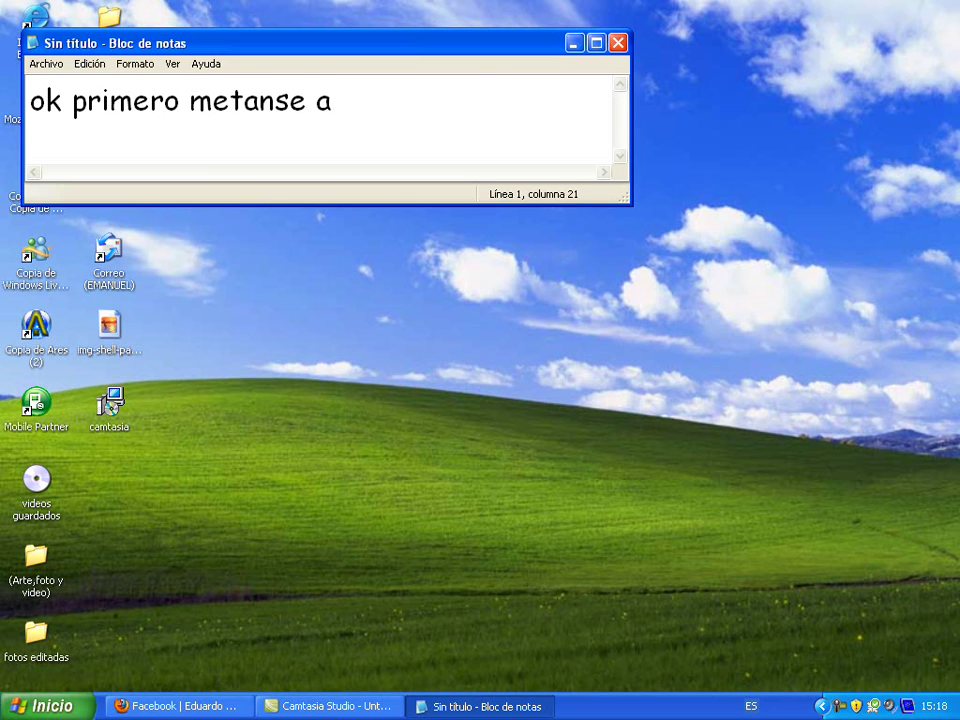
key(BackSpace)
key(BackSpace)
key(BackSpace)
key(BackSpace)
key(BackSpace)
key(BackSpace)
key(BackSpace)
key(BackSpace)
key(BackSpace)
key(BackSpace)
key(BackSpace)
key(BackSpace)
key(BackSpace)
key(BackSpace)
key(BackSpace)
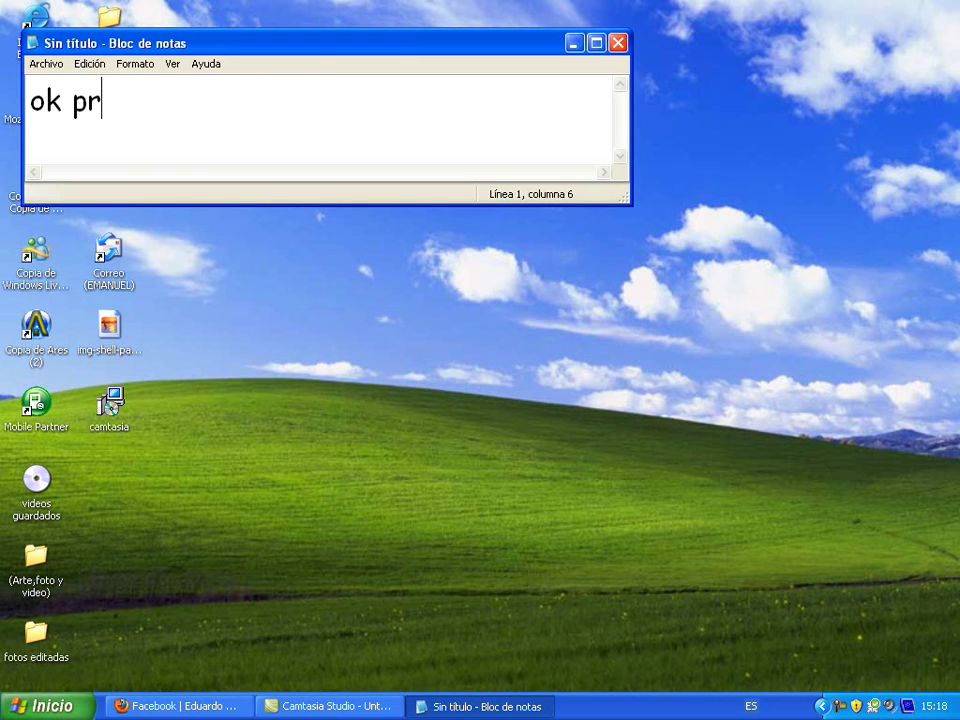
key(BackSpace)
key(BackSpace)
key(BackSpace)
key(BackSpace)
key(BackSpace)
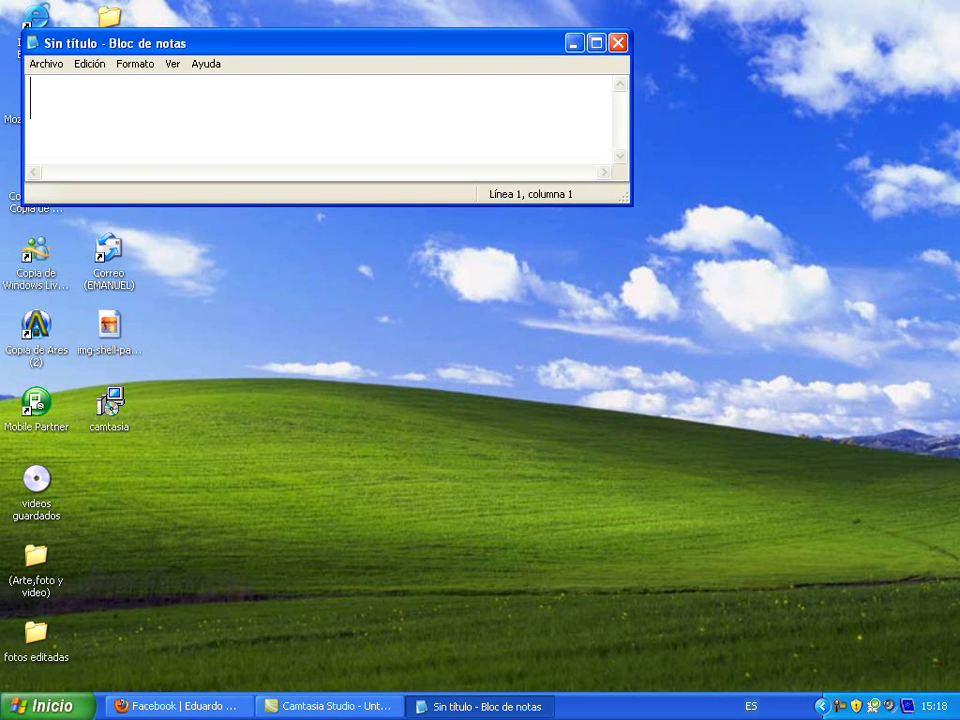
text(www.crystal)
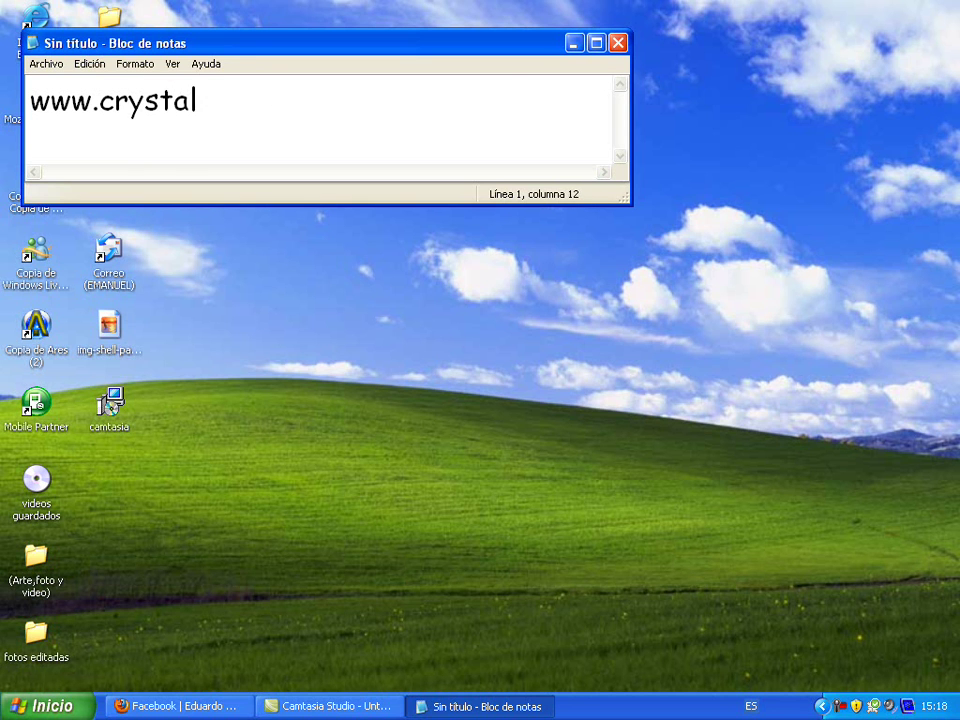
text(xp.ne)
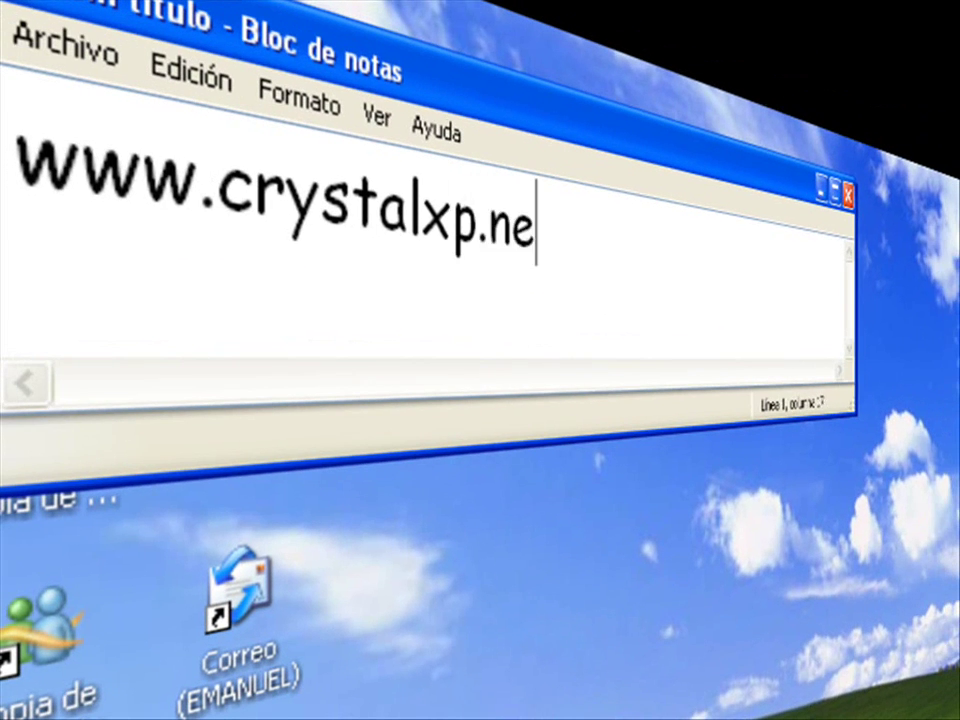
text(t)
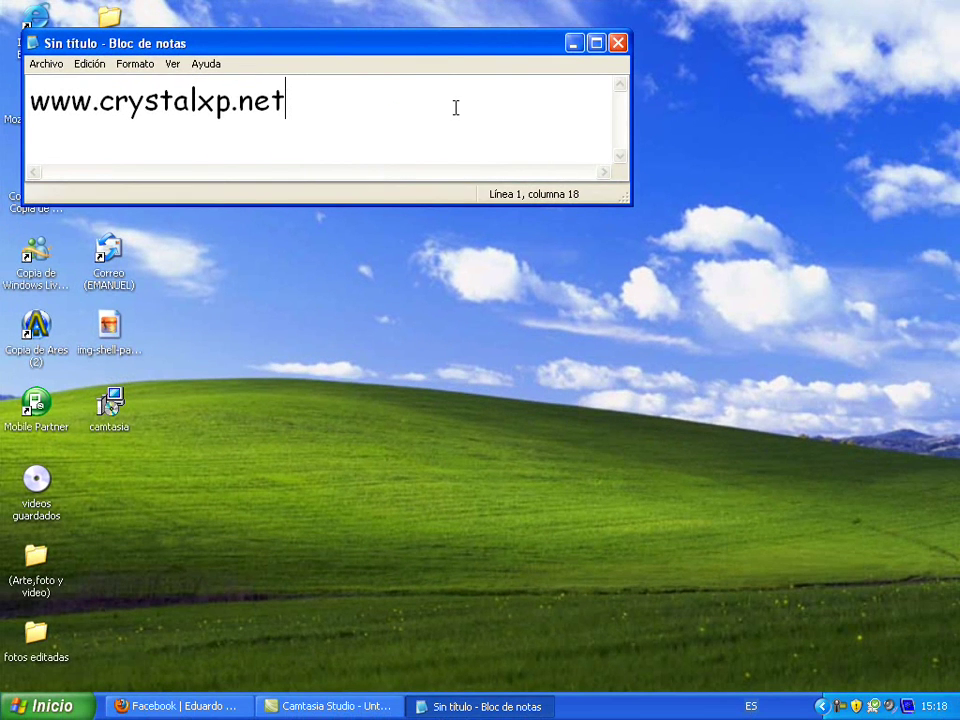
Minimize the note and bring up Firefox on the CrystalXP.net tab
click(573, 43)
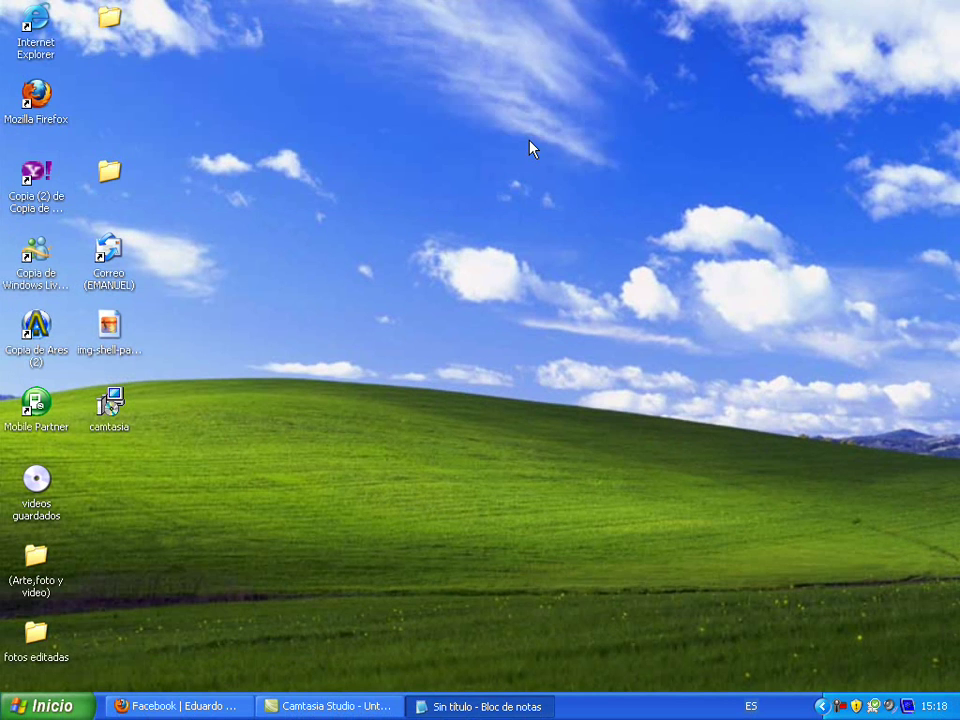
click(175, 706)
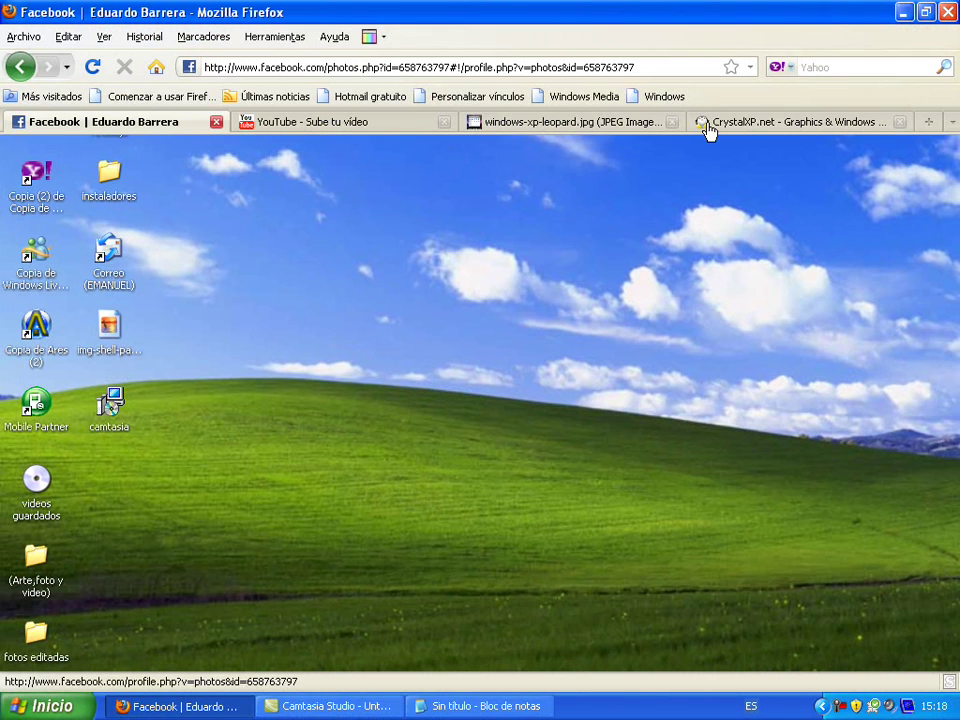
click(708, 123)
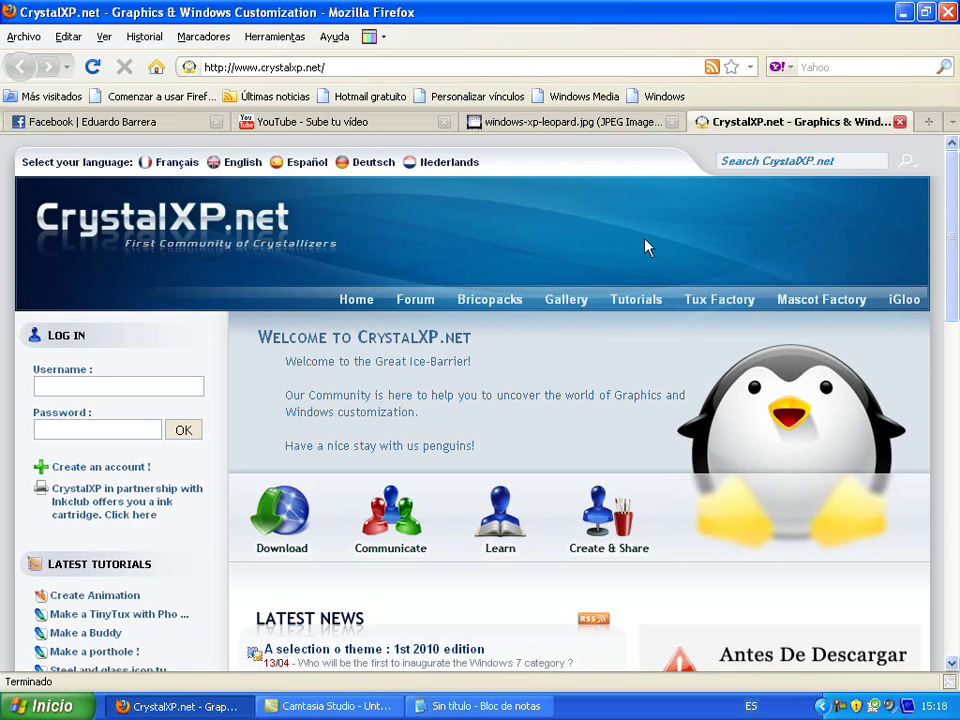
Replace the note's address with 'busquen esto: Brico pack vista ultimate 2' and select the phrase
click(423, 703)
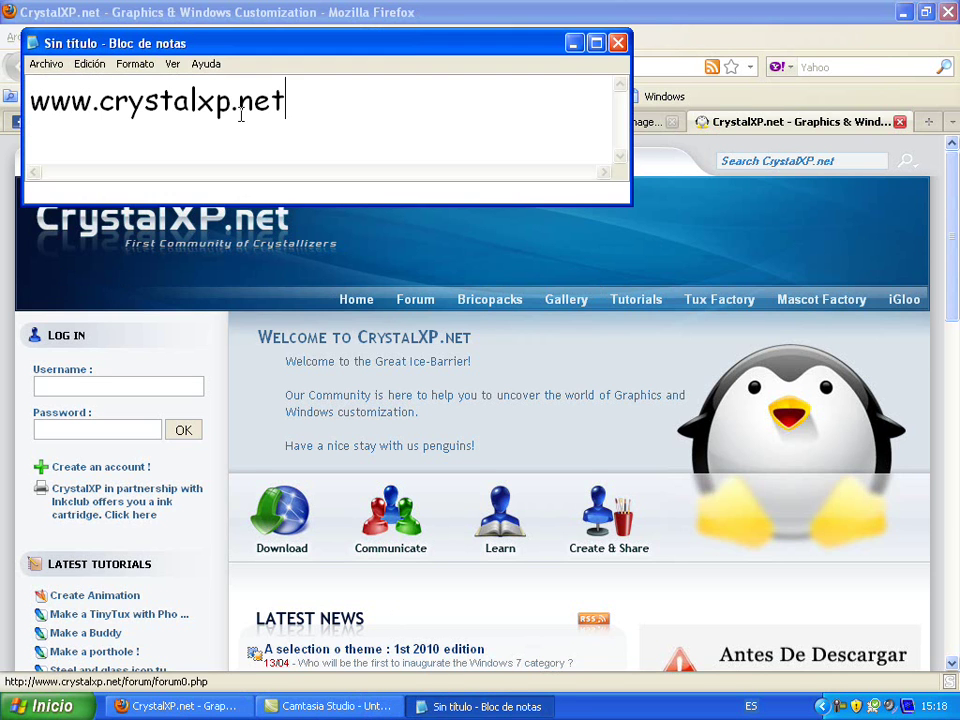
key(BackSpace)
key(BackSpace)
key(BackSpace)
key(BackSpace)
key(BackSpace)
key(BackSpace)
key(BackSpace)
key(BackSpace)
key(BackSpace)
key(BackSpace)
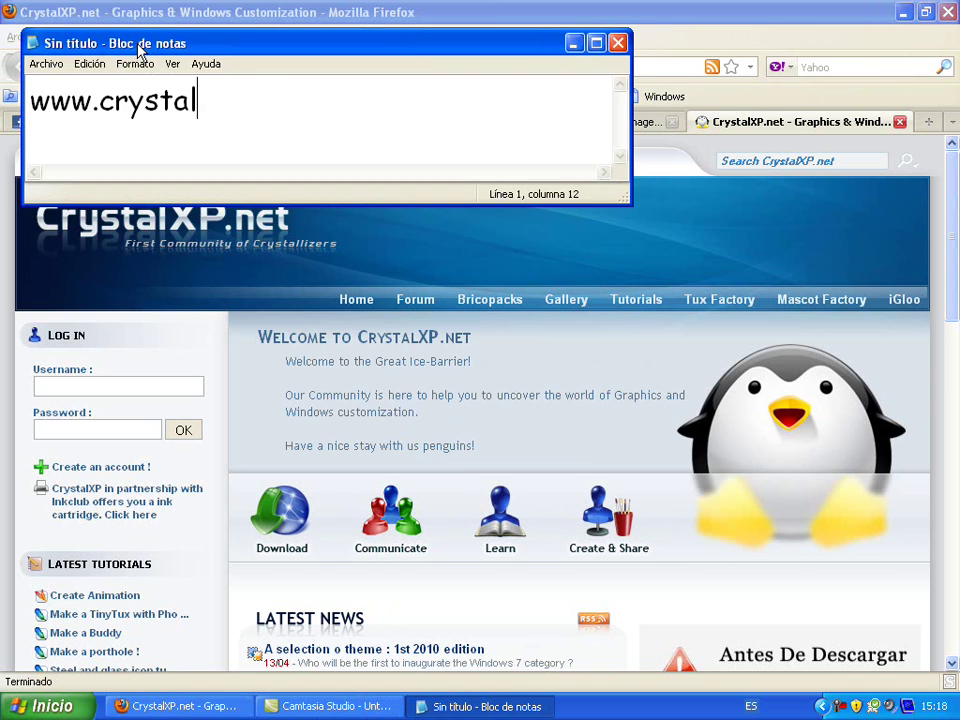
key(BackSpace)
key(BackSpace)
key(BackSpace)
key(BackSpace)
key(BackSpace)
key(BackSpace)
key(BackSpace)
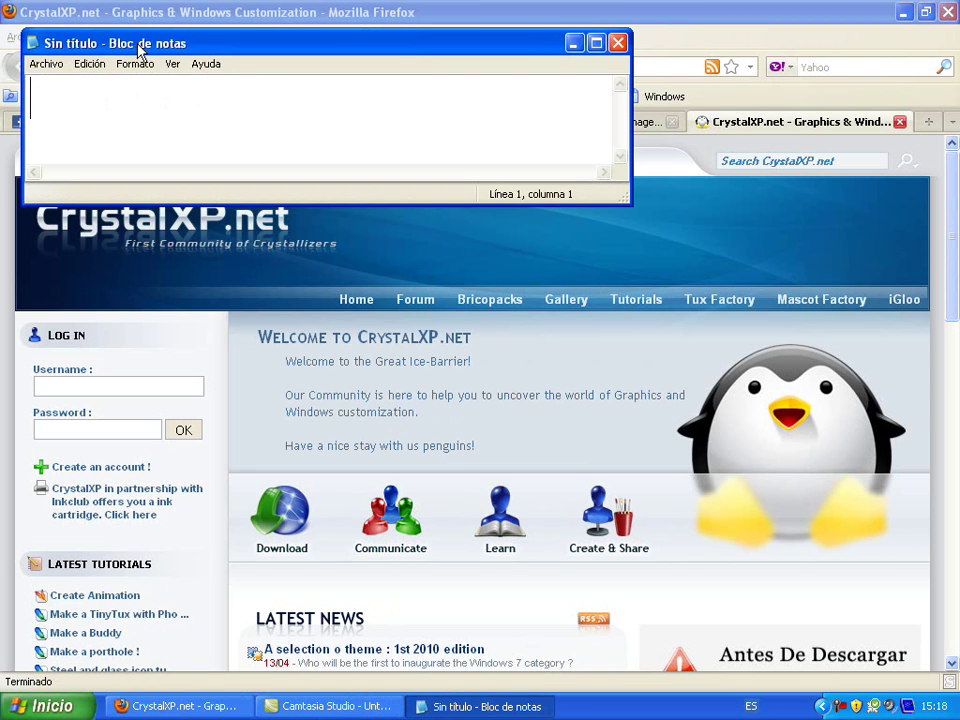
text(lueg)
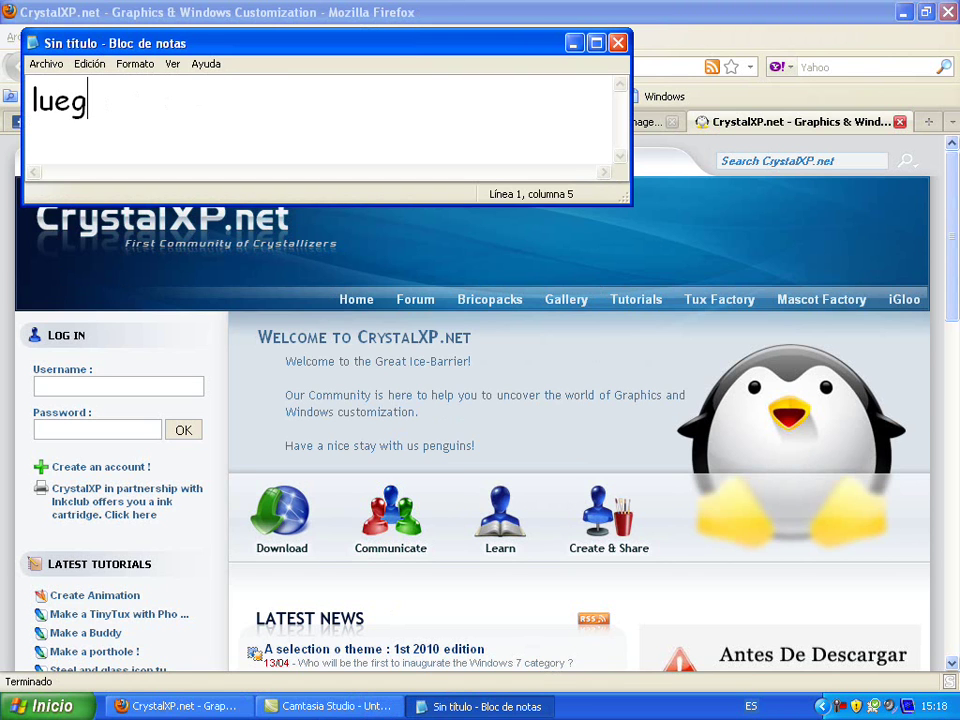
text(o en este)
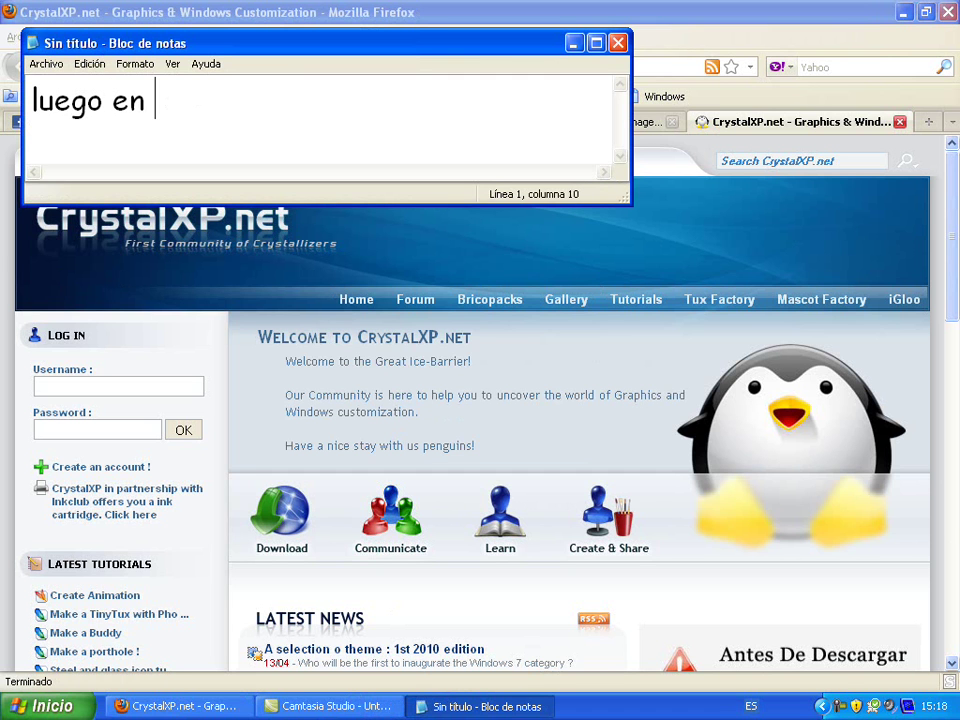
text( buscador)
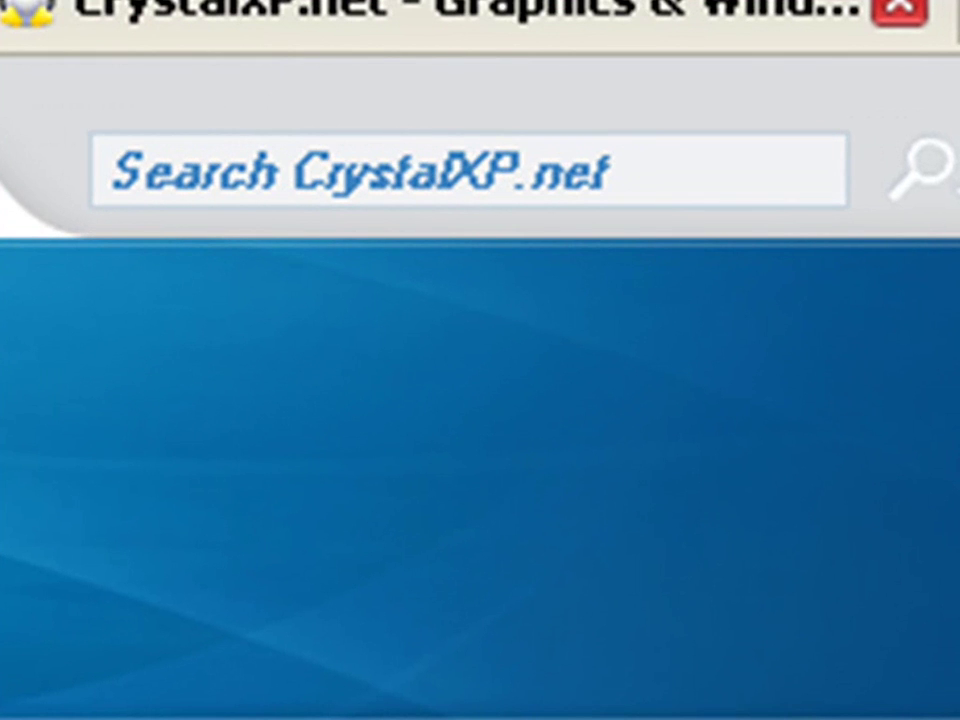
key(BackSpace)
key(BackSpace)
key(BackSpace)
key(BackSpace)
key(BackSpace)
key(BackSpace)
key(BackSpace)
key(BackSpace)
key(BackSpace)
key(BackSpace)
key(BackSpace)
key(BackSpace)
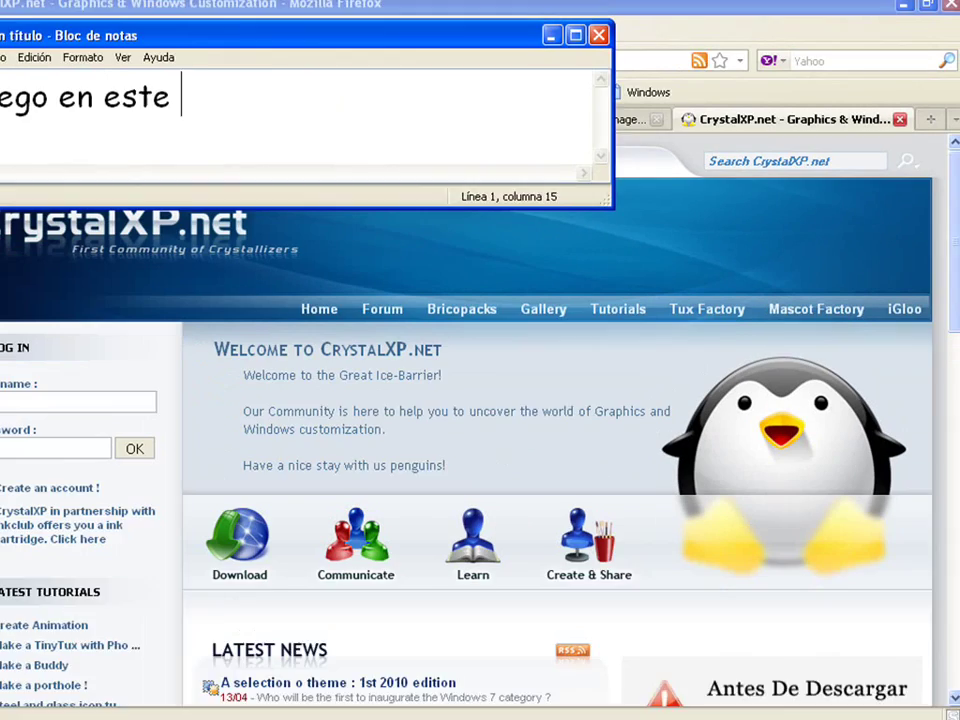
key(BackSpace)
key(BackSpace)
key(BackSpace)
key(BackSpace)
key(BackSpace)
key(BackSpace)
key(BackSpace)
key(BackSpace)
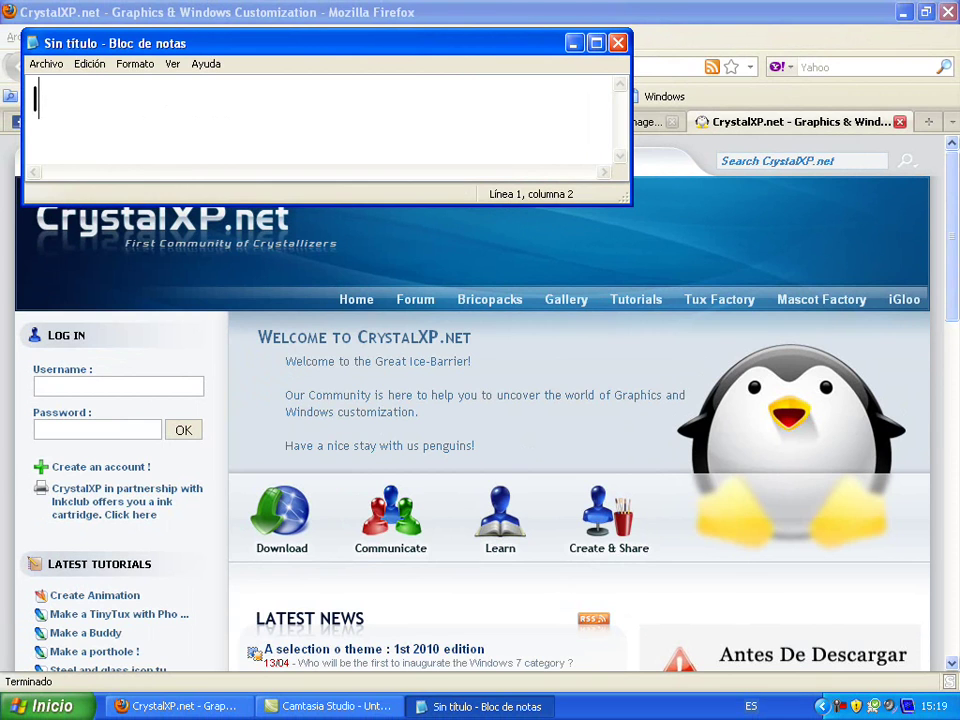
text(bus)
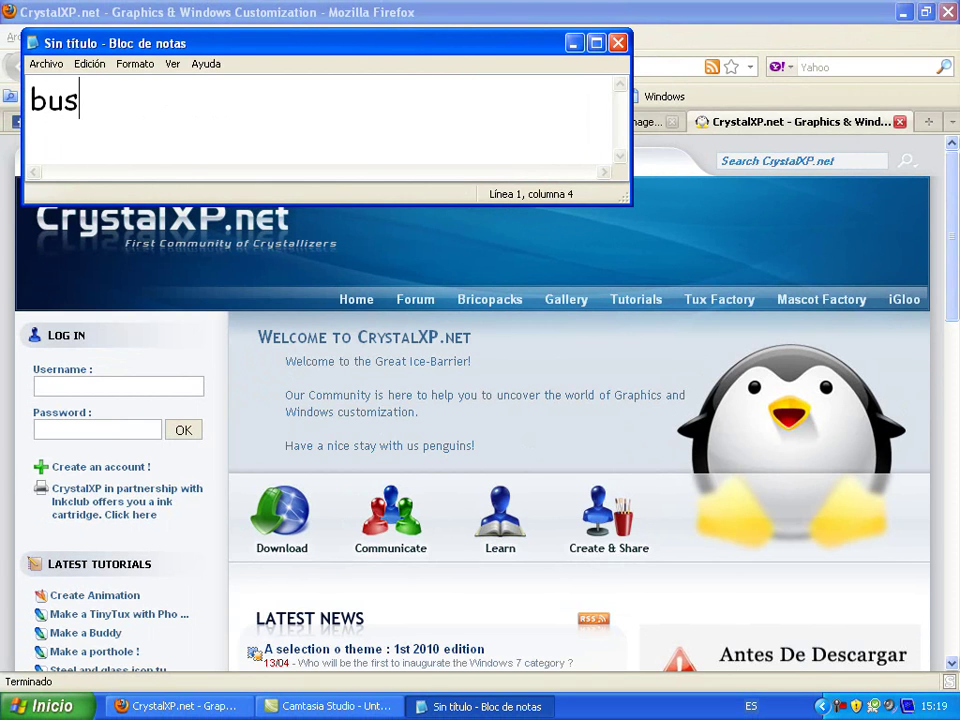
text(quen esto)
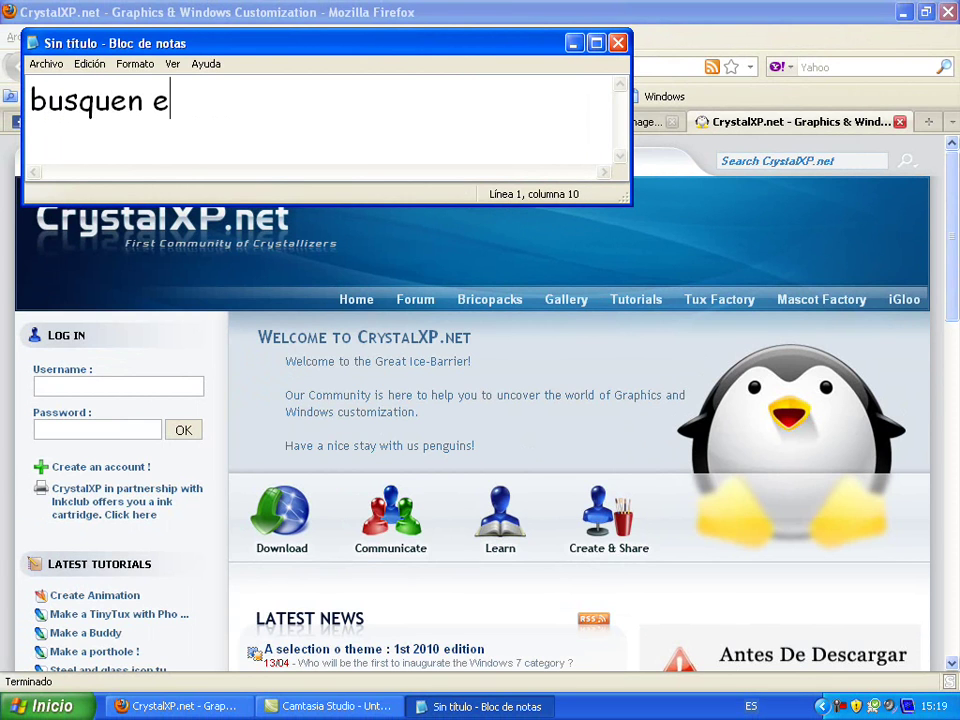
text(: )
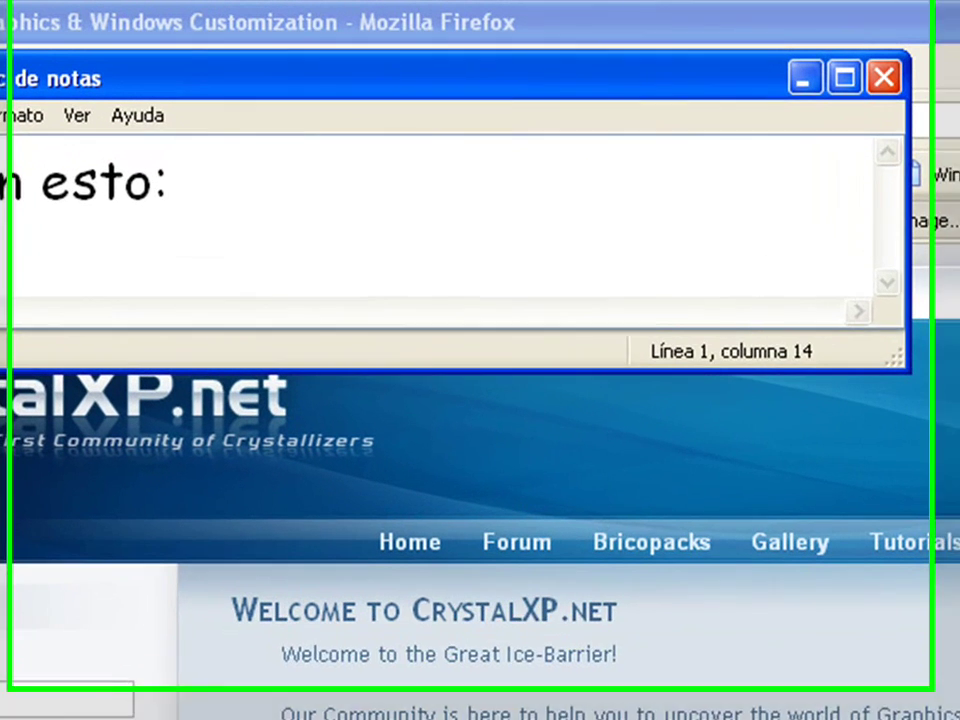
text( Br)
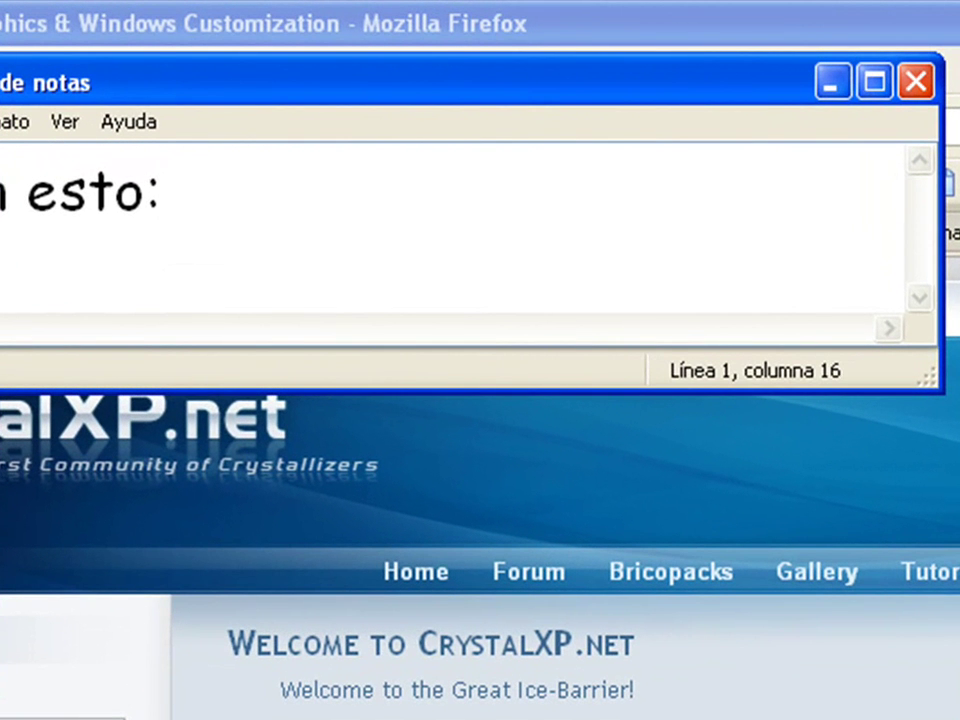
text(ico )
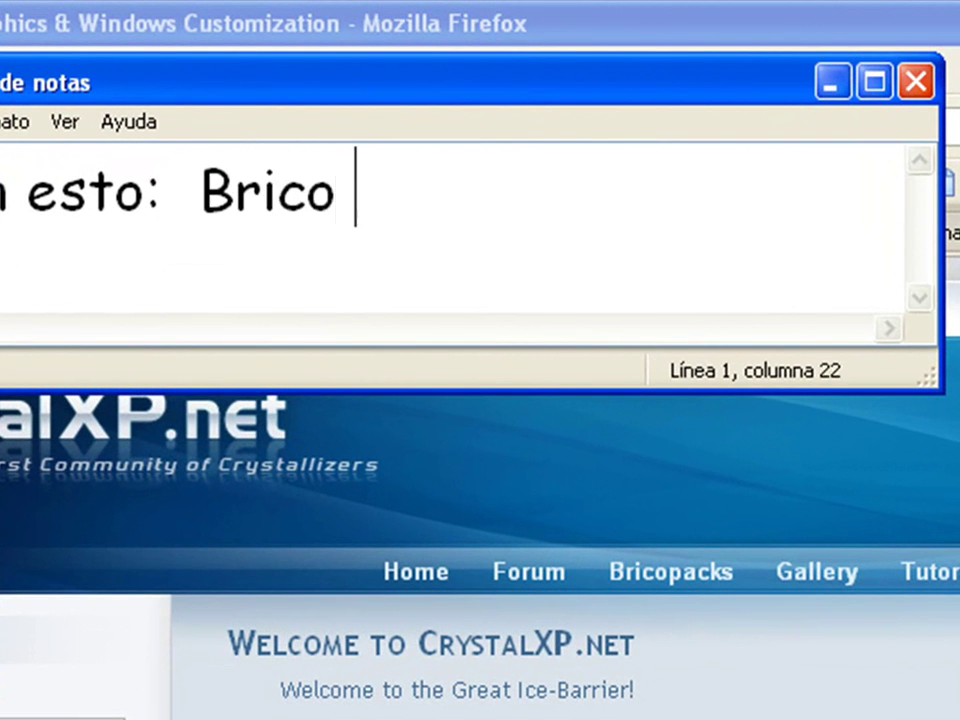
text(pack )
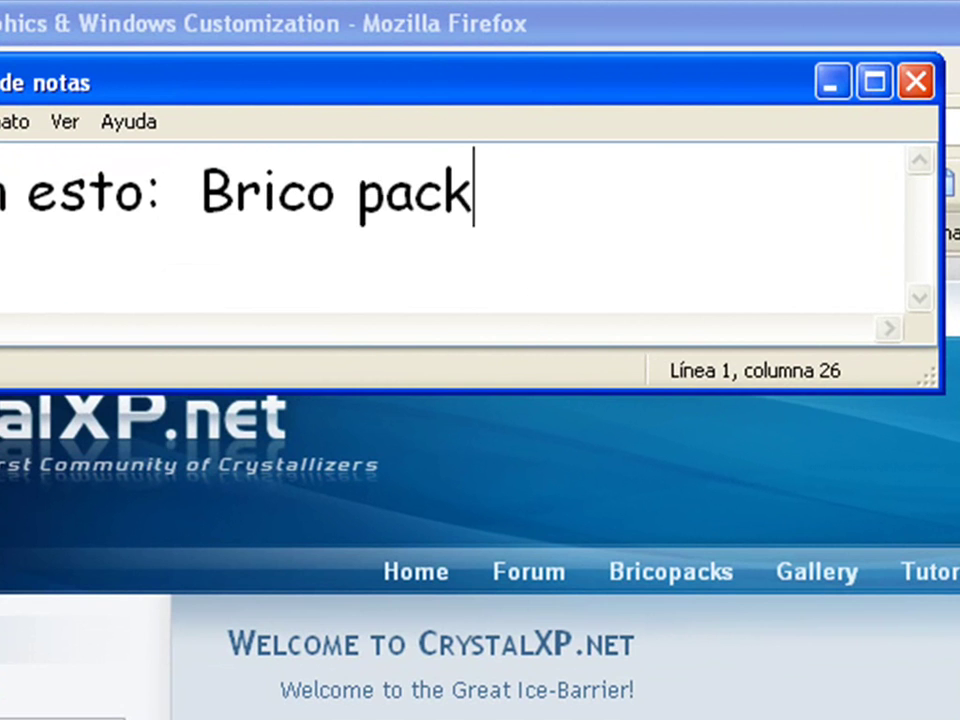
text(vi)
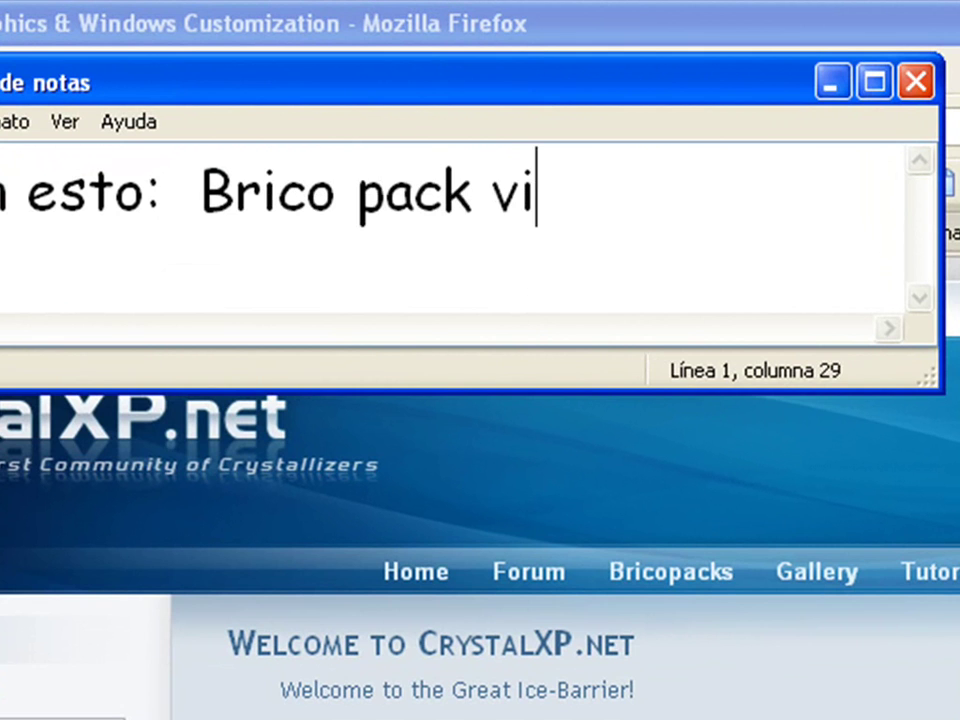
text(sta ultimate)
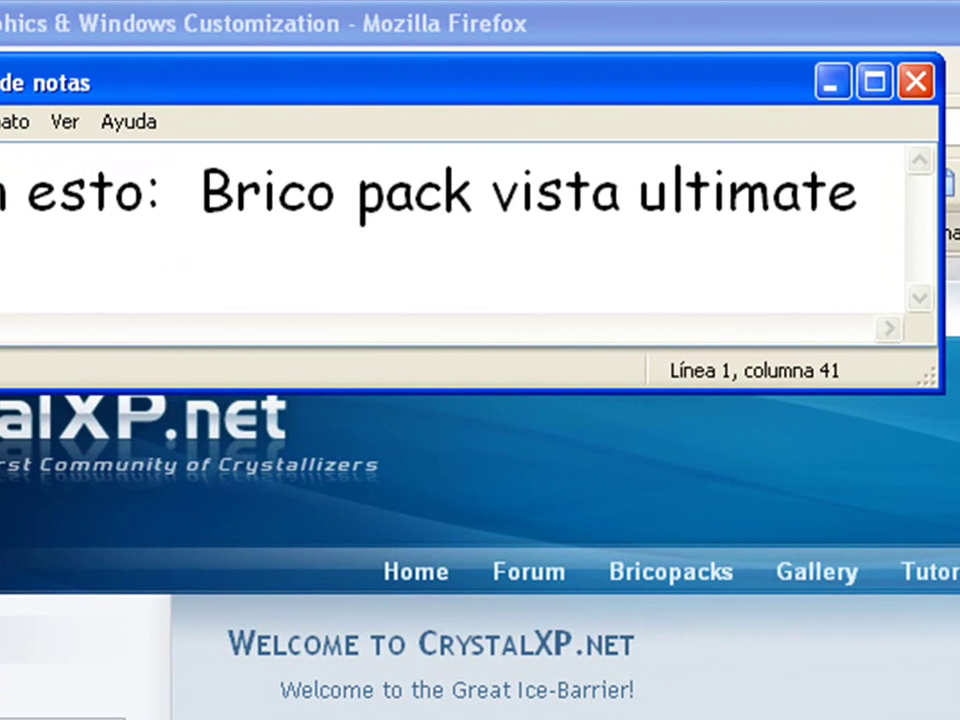
text( 2)
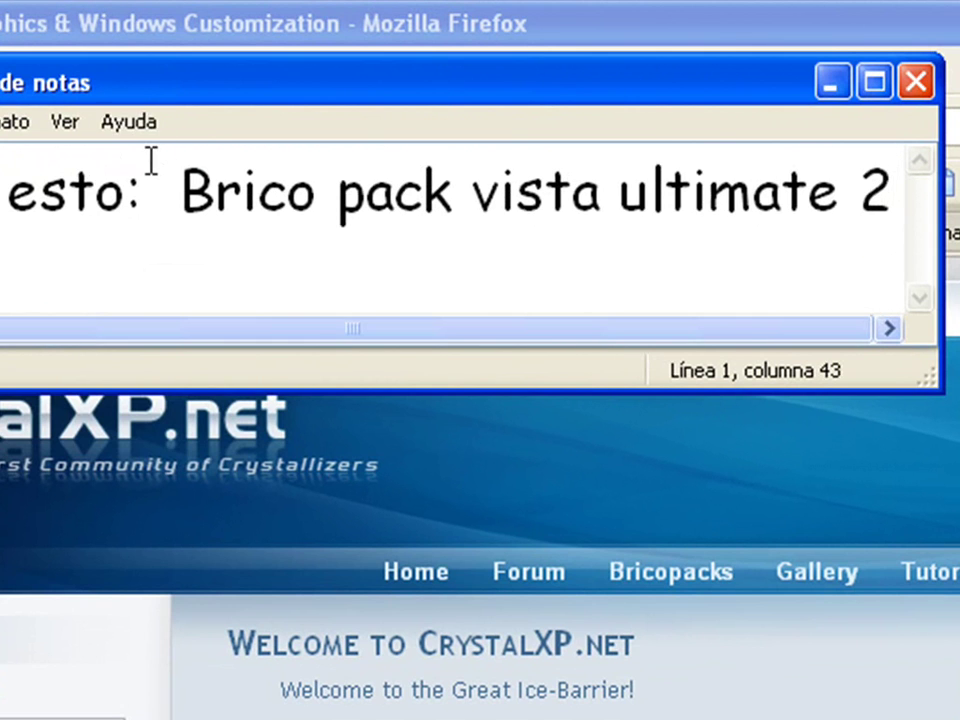
drag(161, 188, 893, 196)
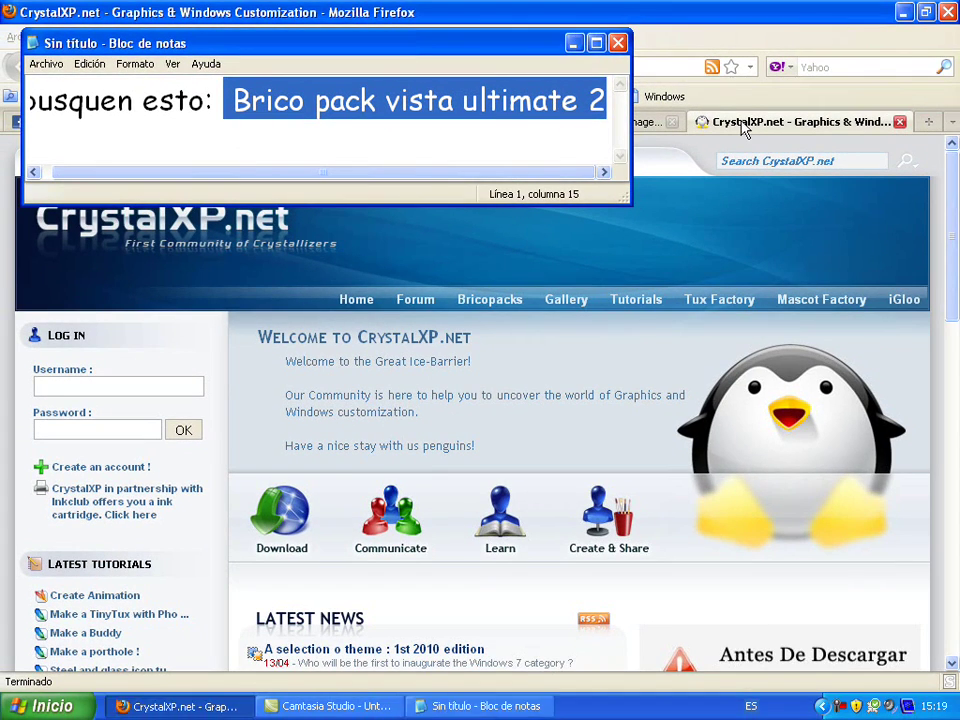
Hide the note and search the whole CrystalXP.net site for 'brico pack vista ultimate'
click(573, 43)
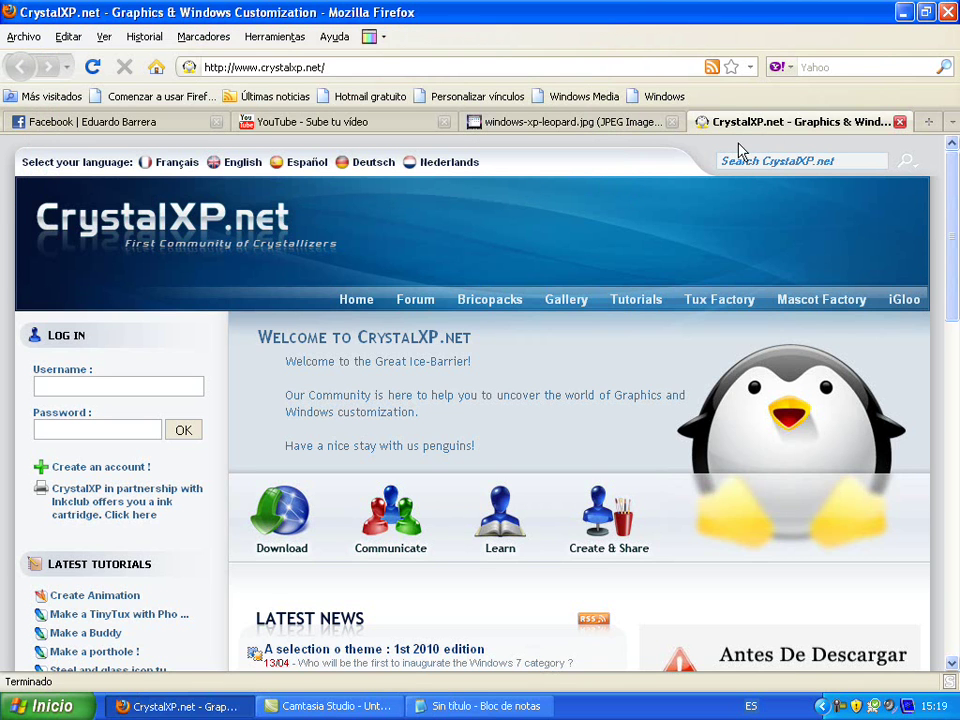
click(772, 165)
text(brico pack vista ul)
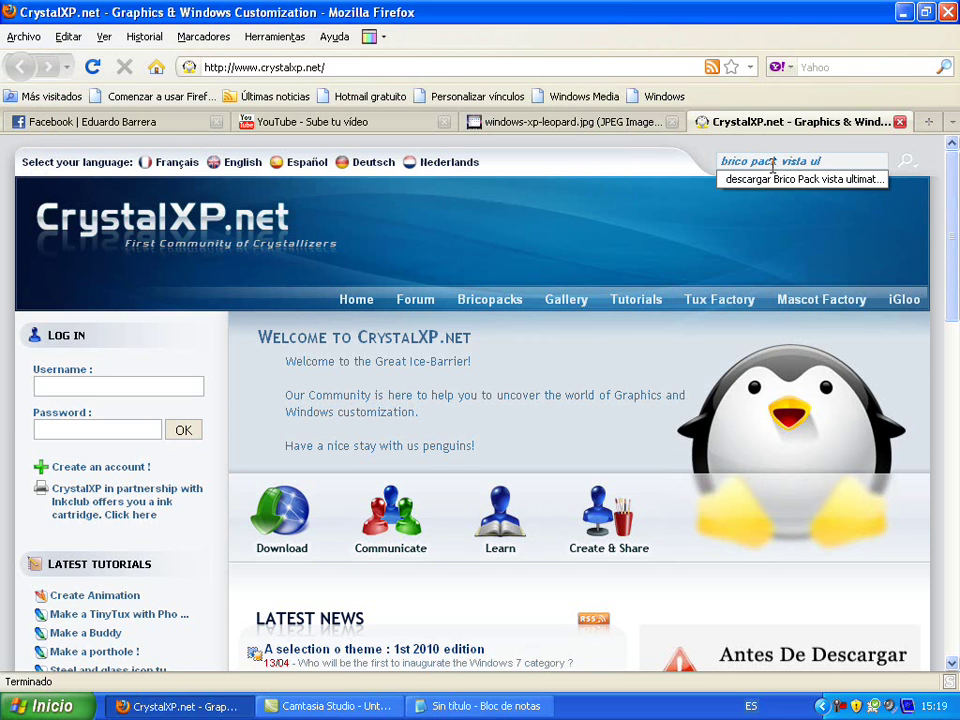
text(imate 2)
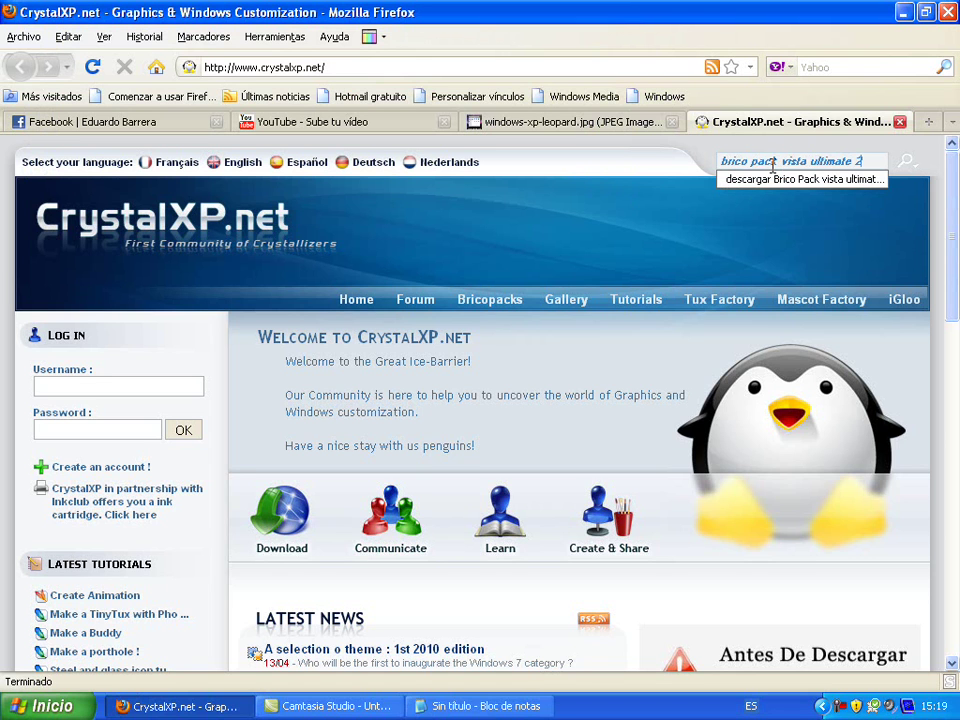
click(906, 162)
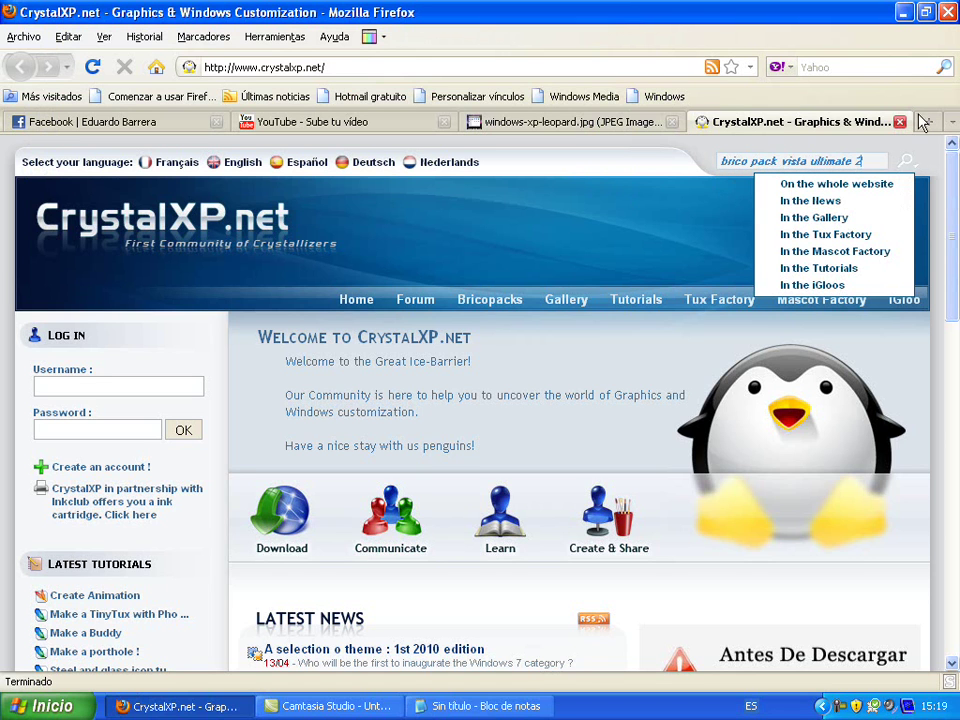
click(887, 190)
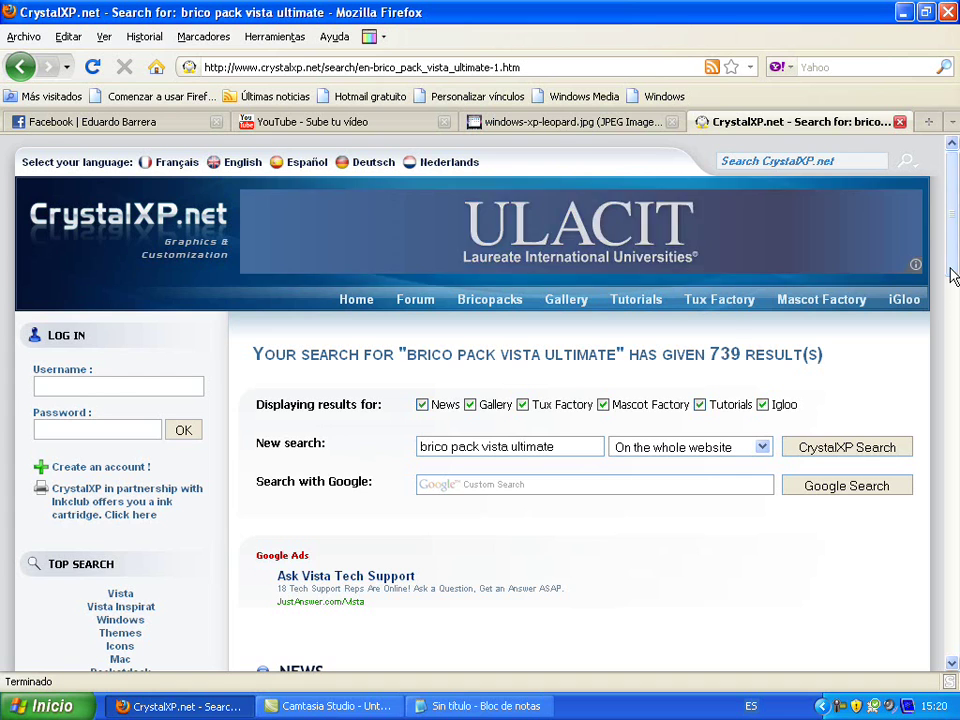
Scroll down to the Gallery results led by BricoPack Vista Inspirat Ultimate 2
scroll(952, 295, down, 2)
drag(952, 305, 921, 411)
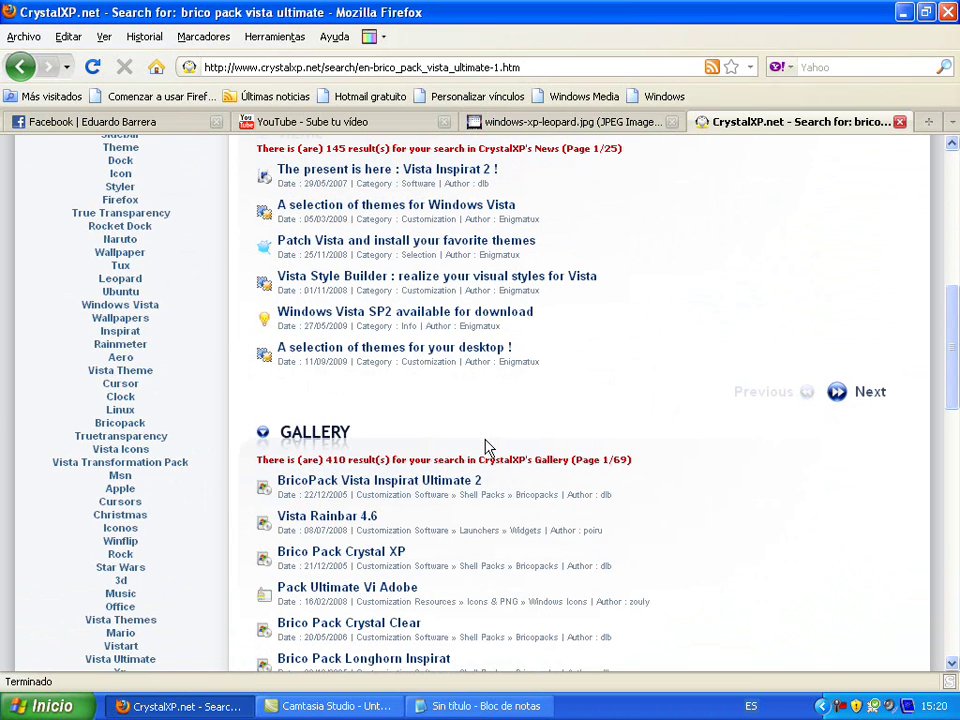
mouse_move(370, 488)
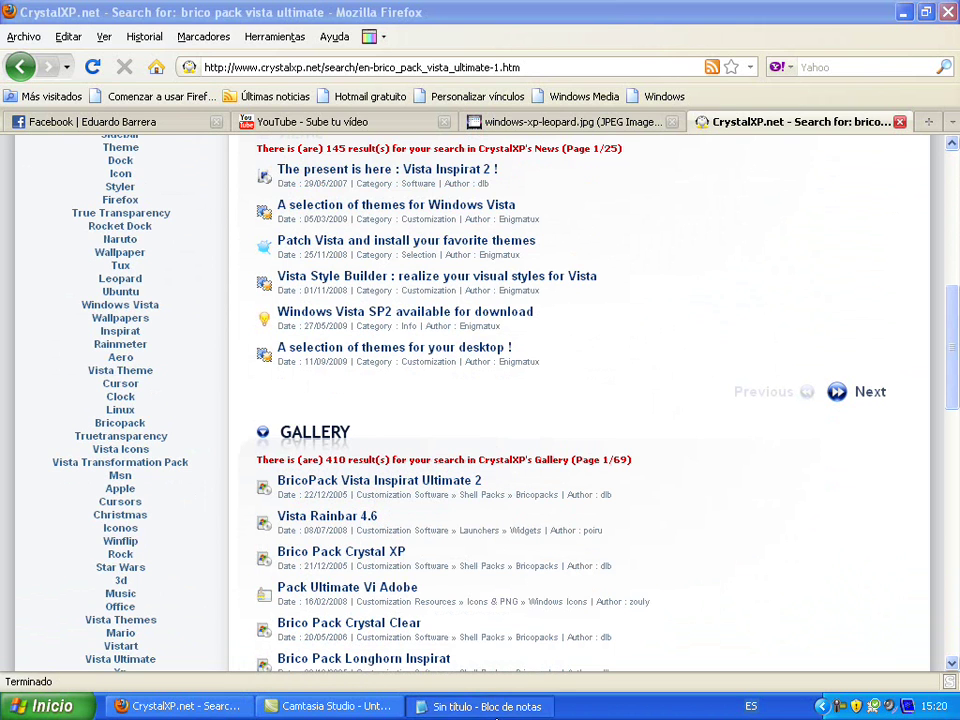
Replace the note's text with 'le damos click a este link'
click(480, 706)
key(BackSpace)
key(BackSpace)
key(BackSpace)
key(BackSpace)
key(BackSpace)
key(BackSpace)
key(BackSpace)
key(BackSpace)
key(BackSpace)
key(BackSpace)
key(BackSpace)
key(BackSpace)
key(BackSpace)
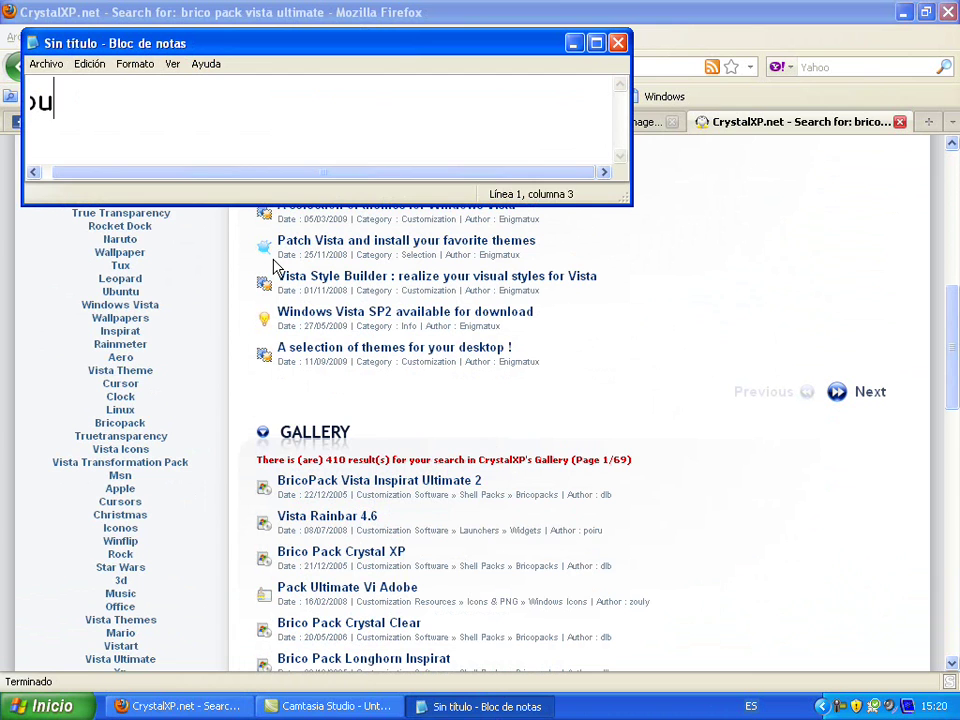
key(BackSpace)
key(BackSpace)
text(le)
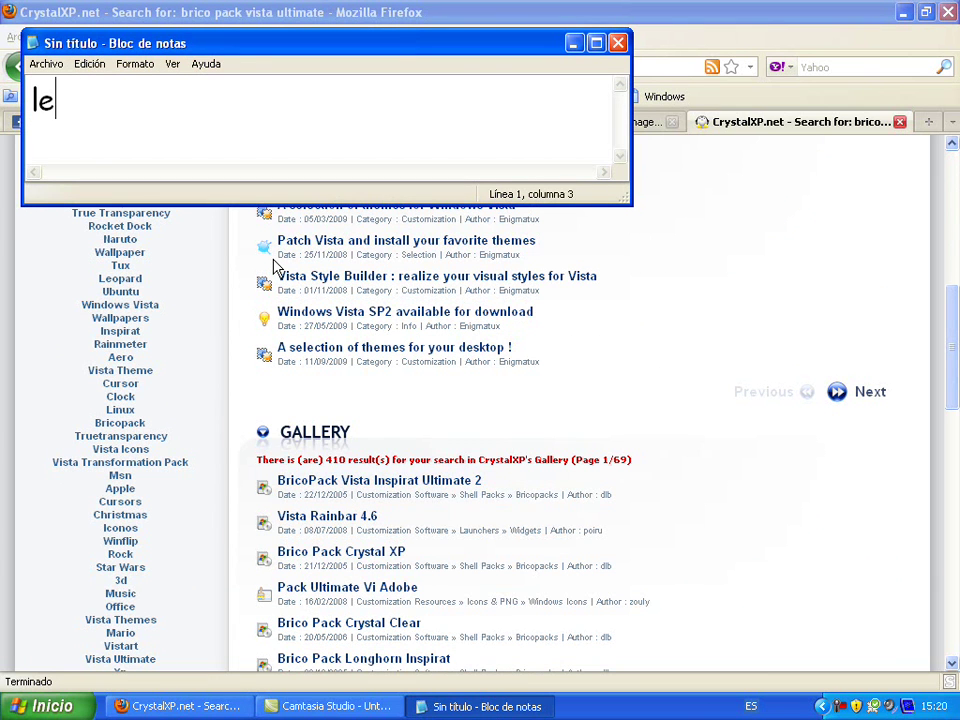
text( damos click a )
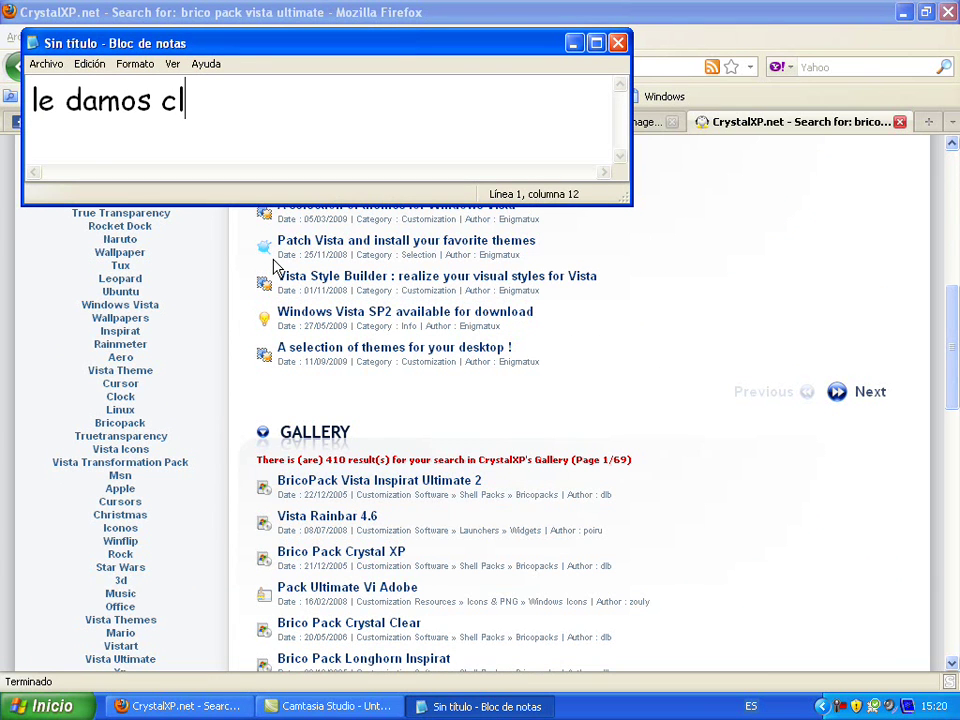
text(este link)
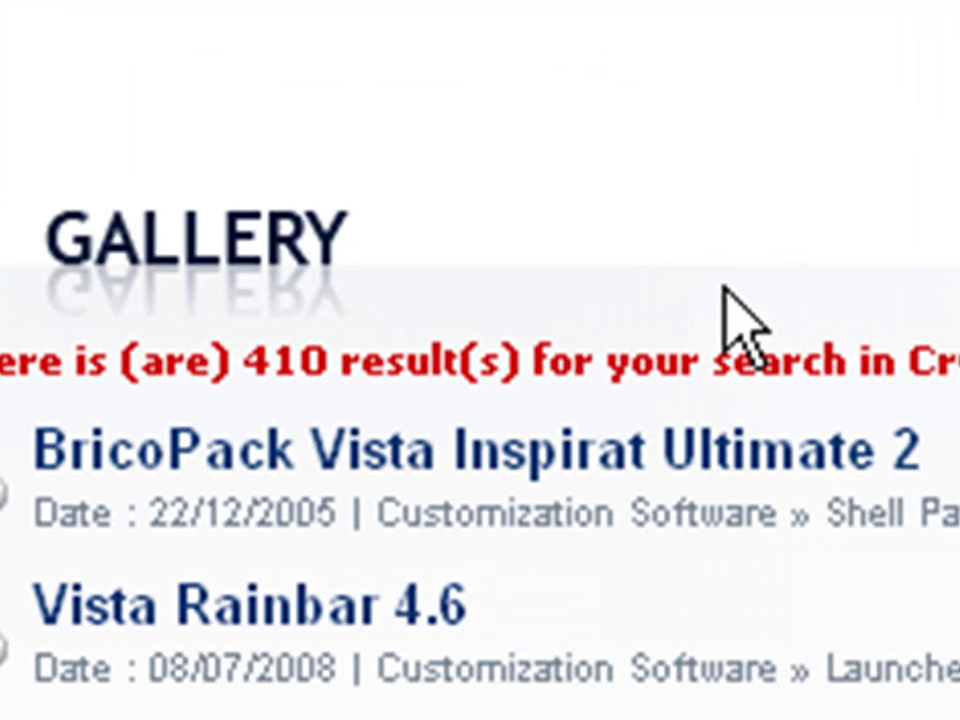
Open the BricoPack Vista Inspirat Ultimate 2 page, then type and delete a download instruction in the note
mouse_move(702, 436)
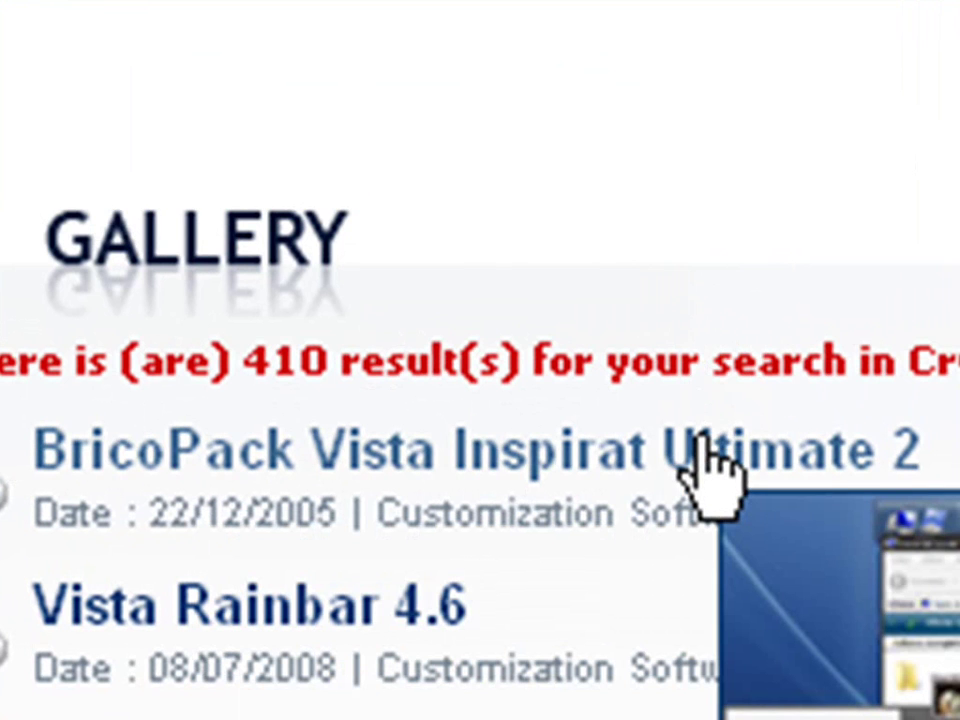
click(703, 437)
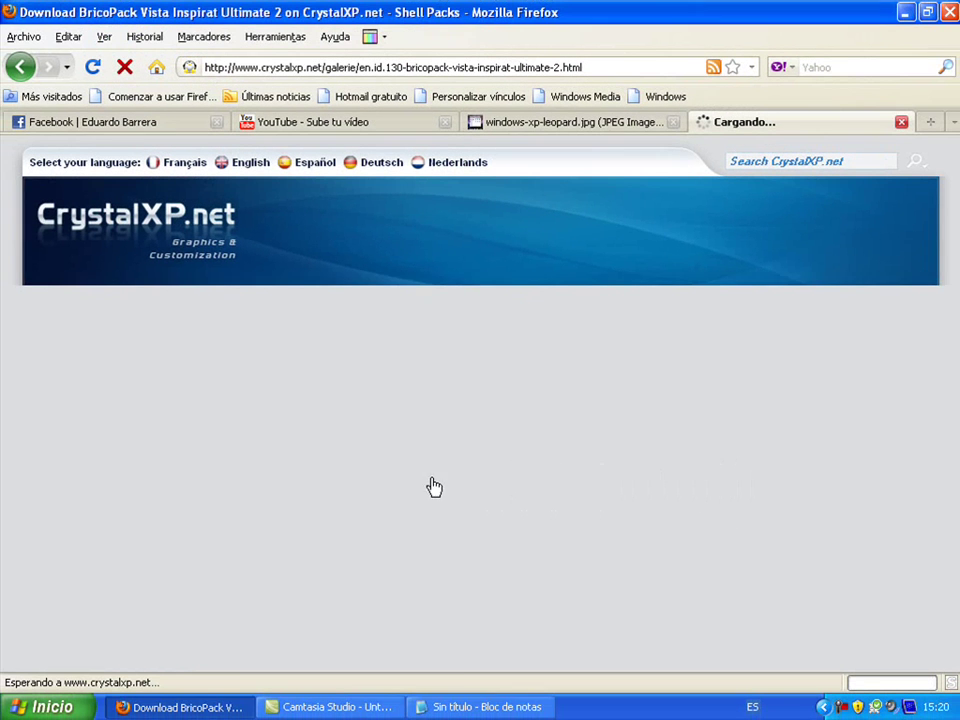
click(468, 714)
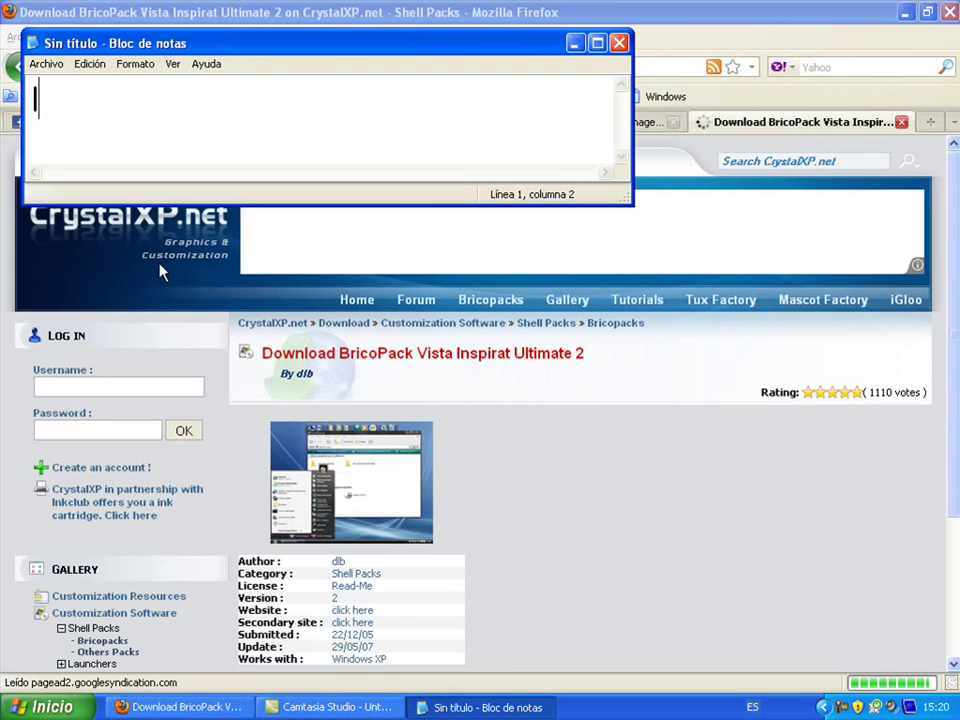
text(luego le)
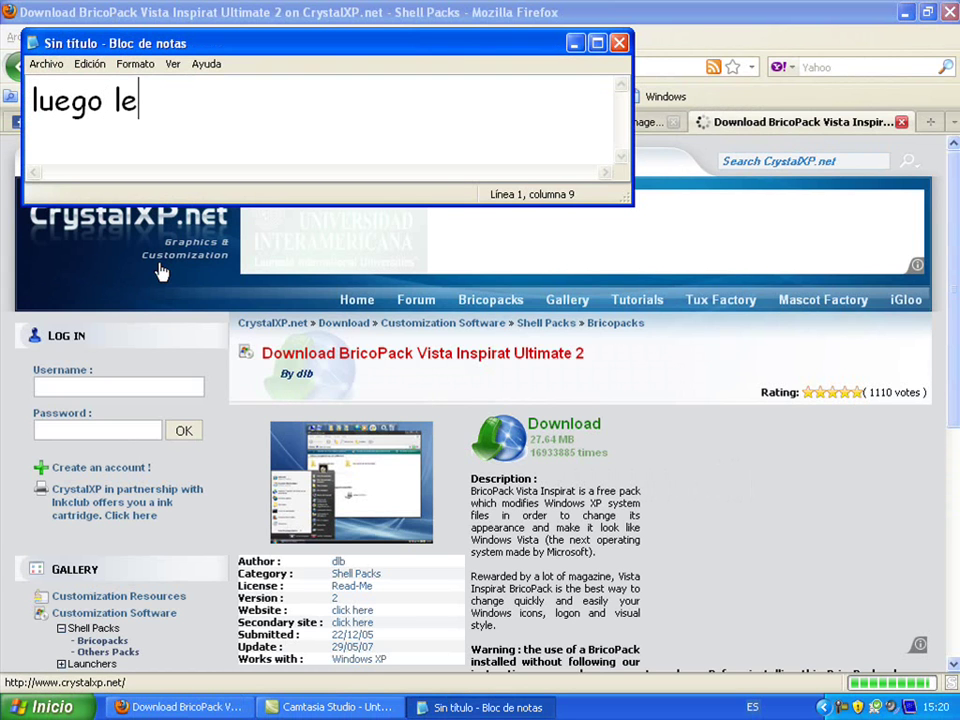
text( damo)
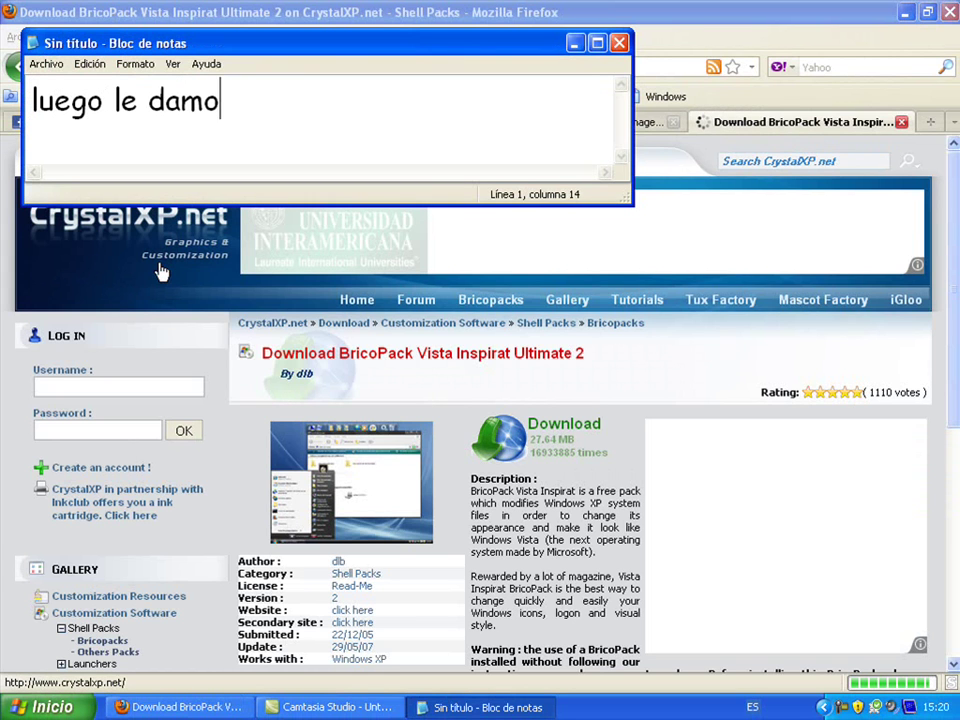
text(s clik a d)
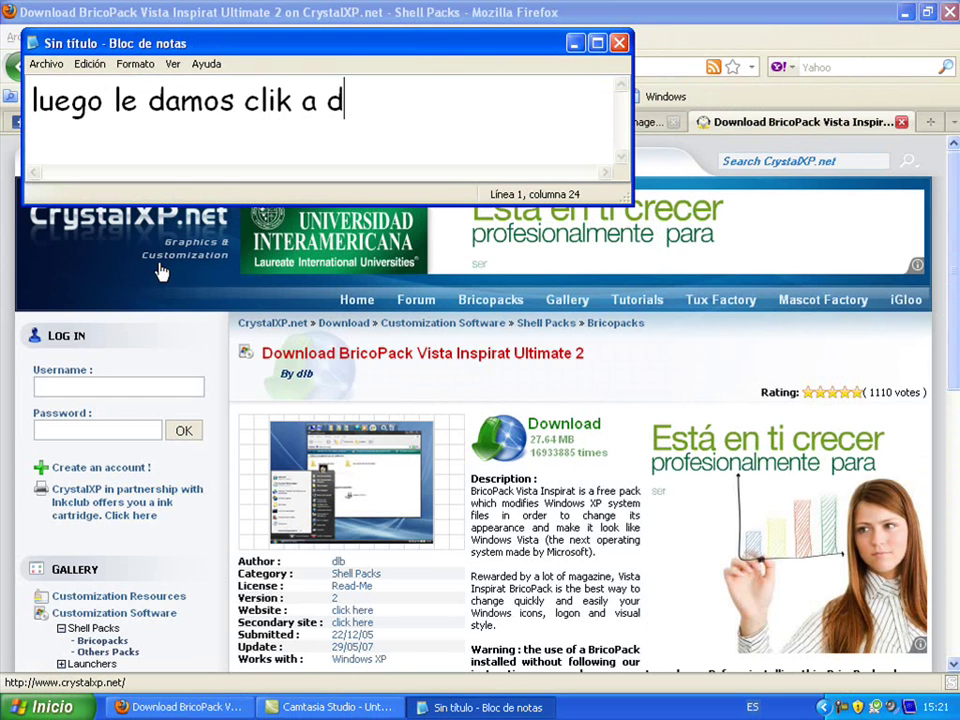
text(ownload o si lo ti)
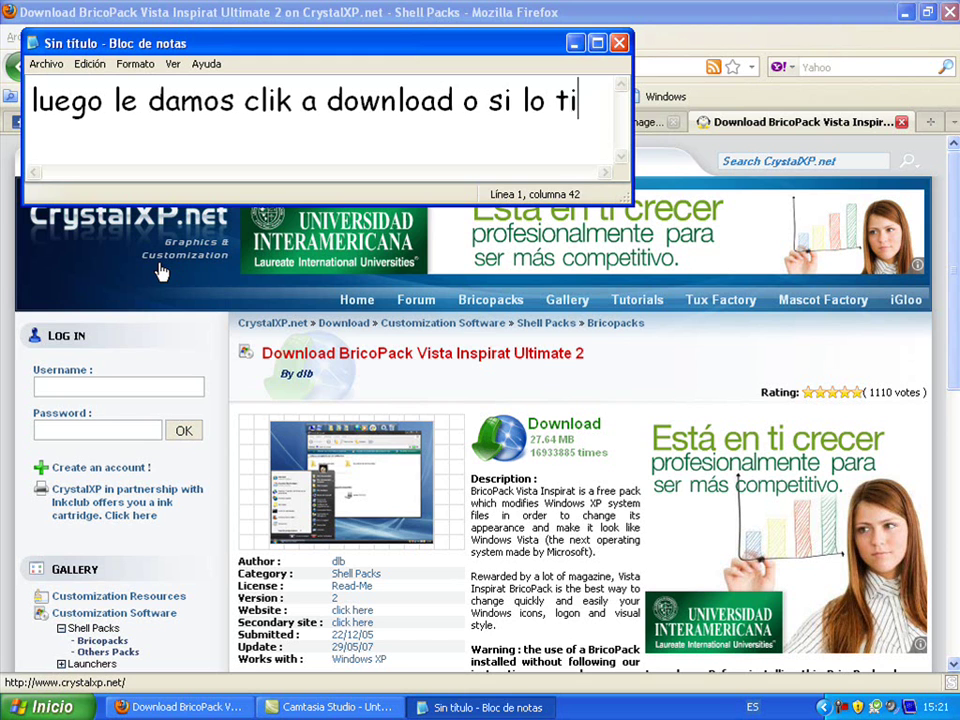
text(enen)
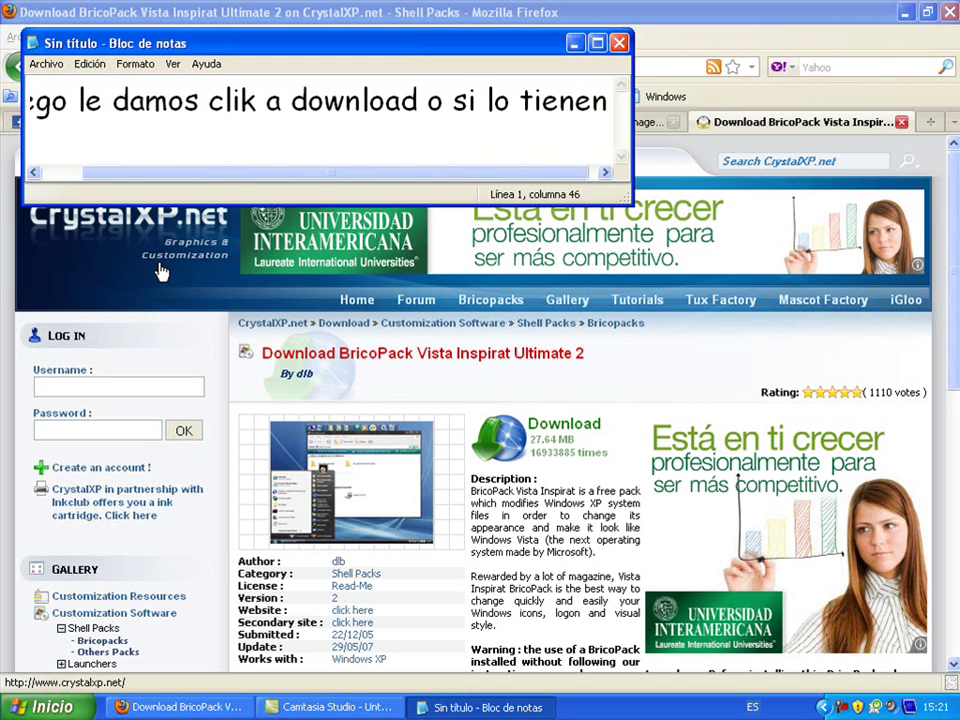
text( en es)
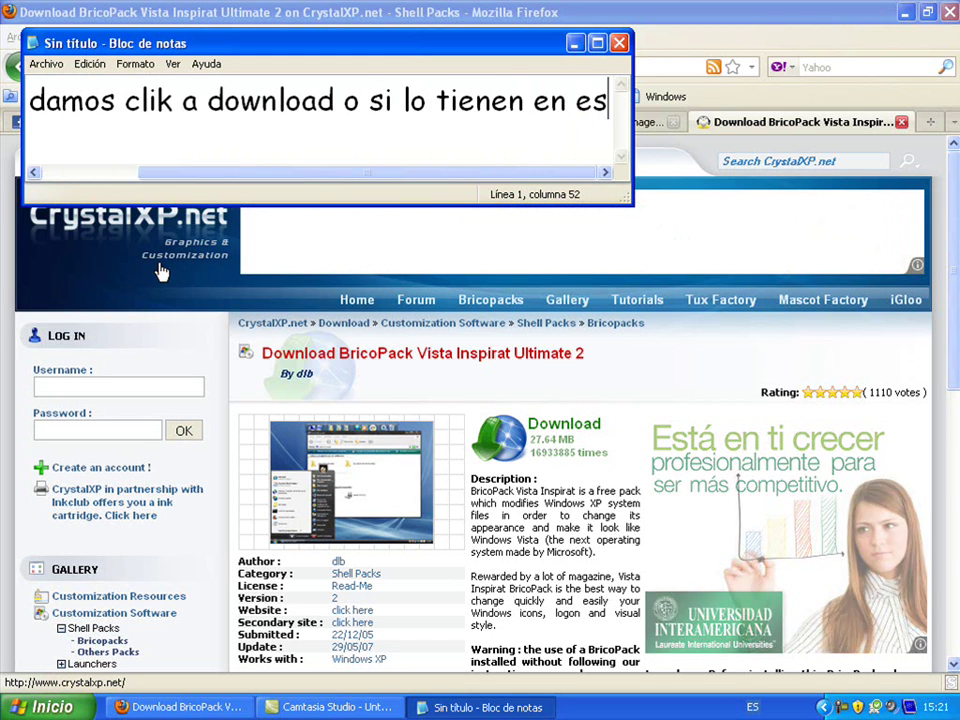
text(pañol )
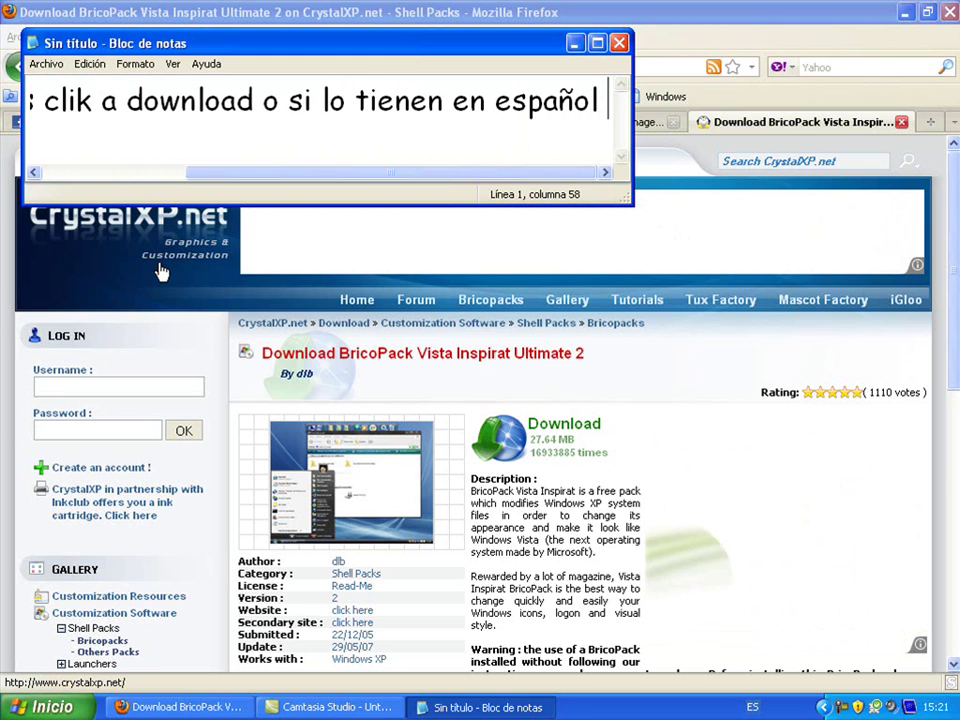
text(descargar)
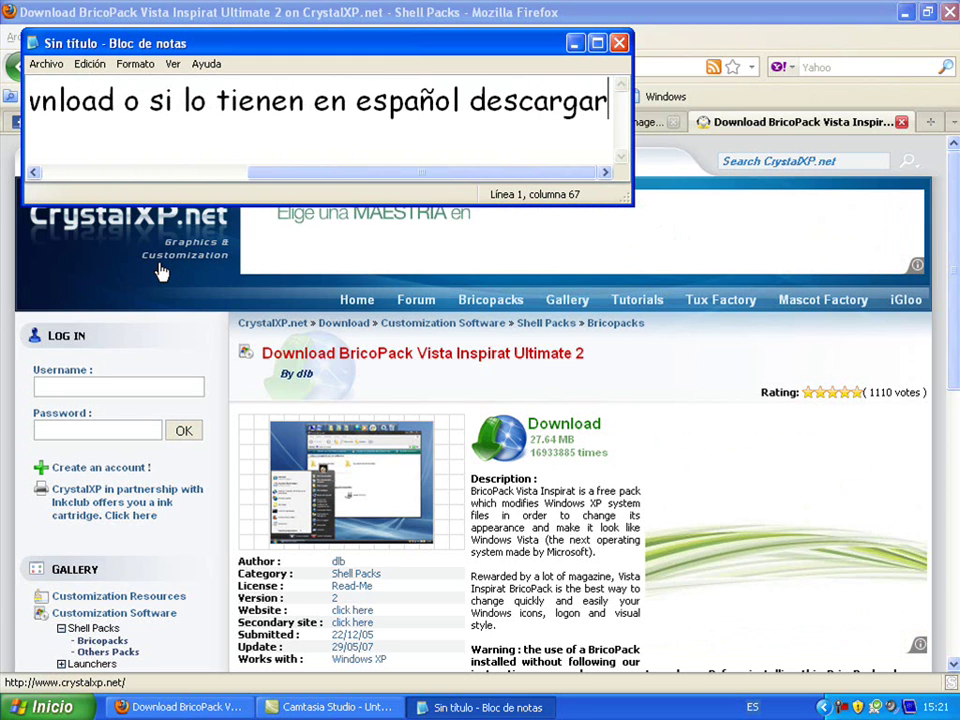
drag(606, 102, 3, 105)
key(Delete)
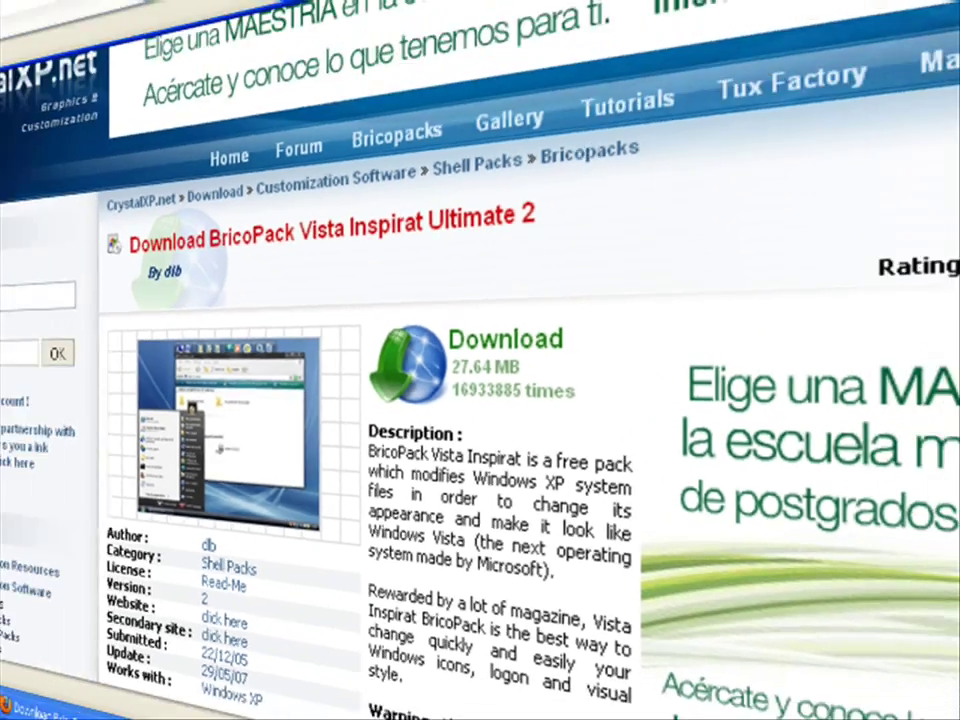
text(listo )
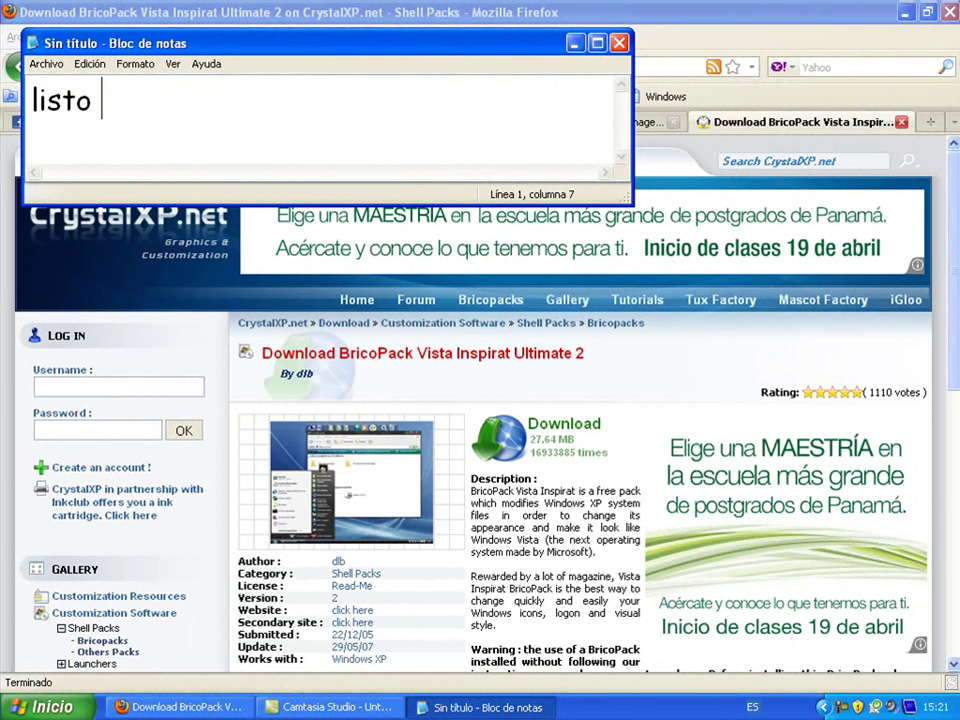
text(solo )
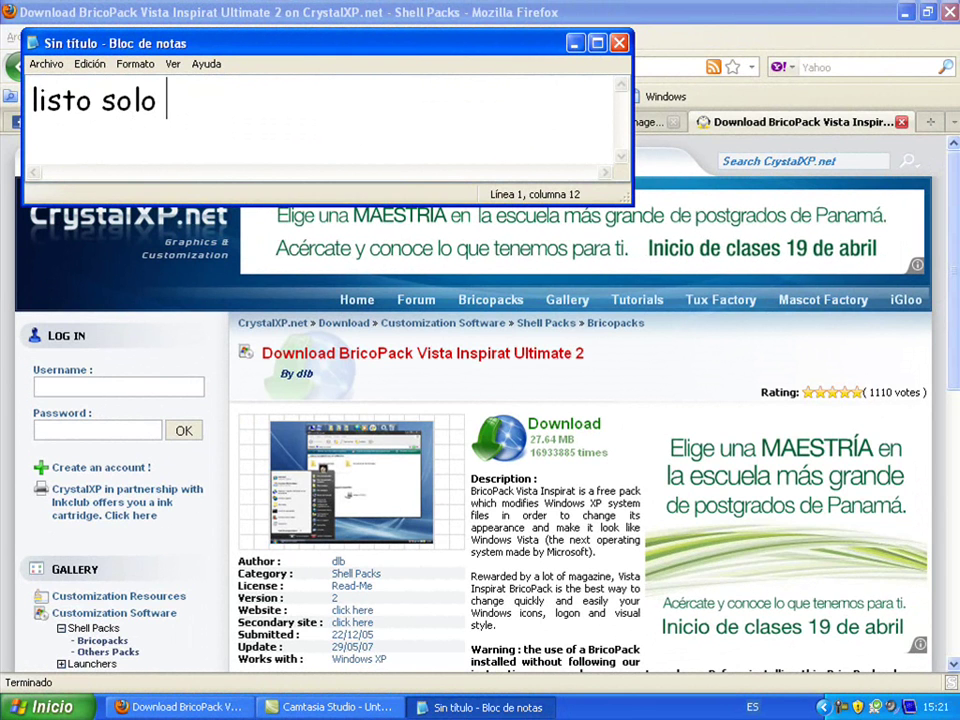
text(esperan q se d)
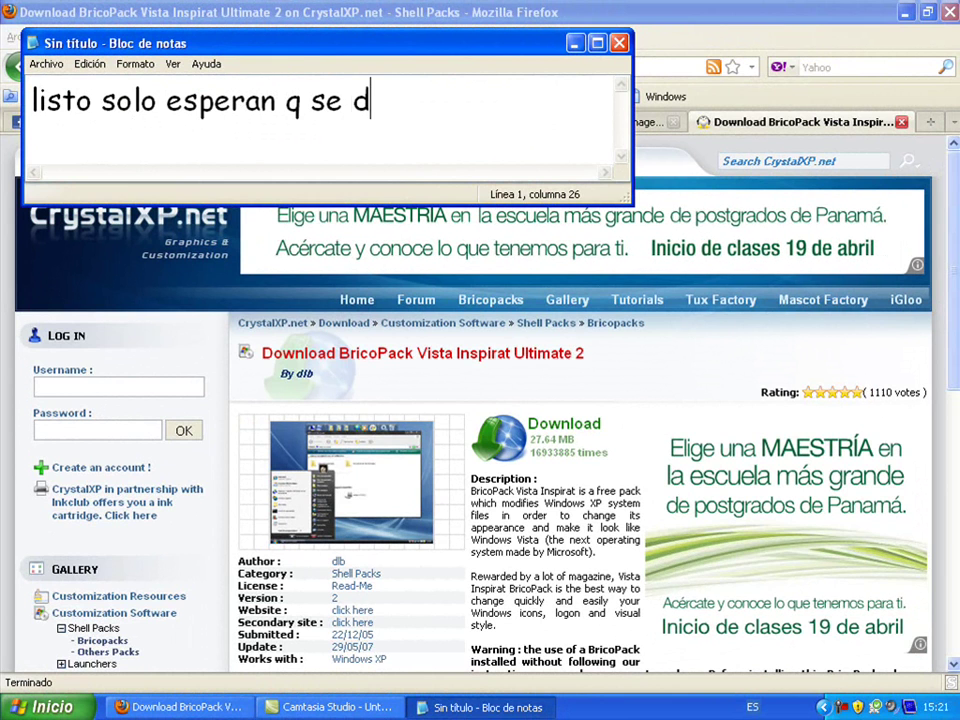
text(escargue y listo)
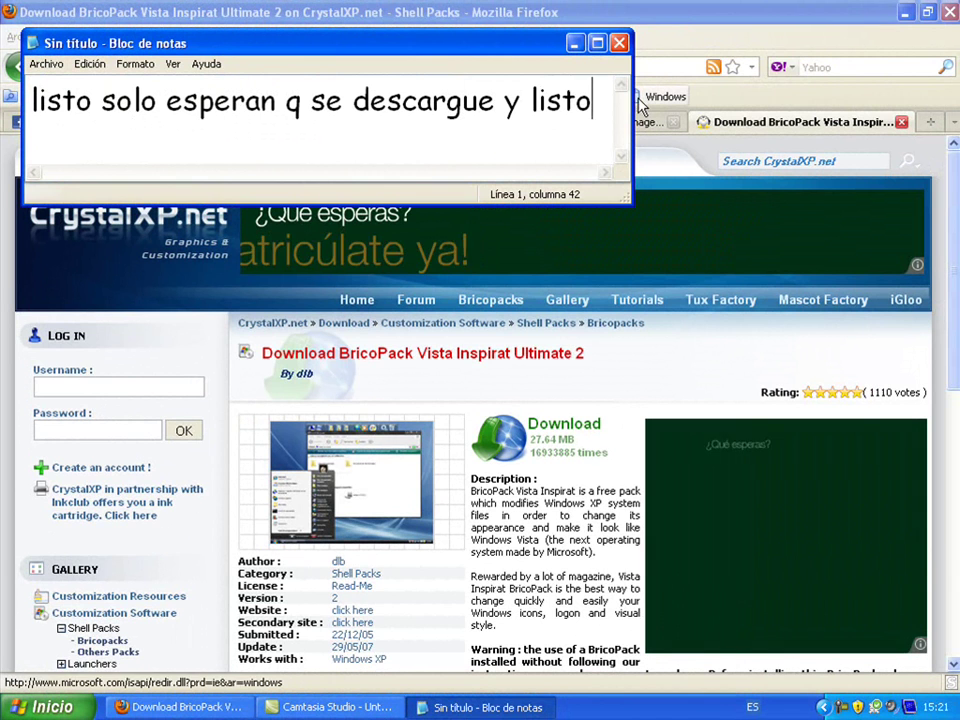
drag(602, 100, 36, 135)
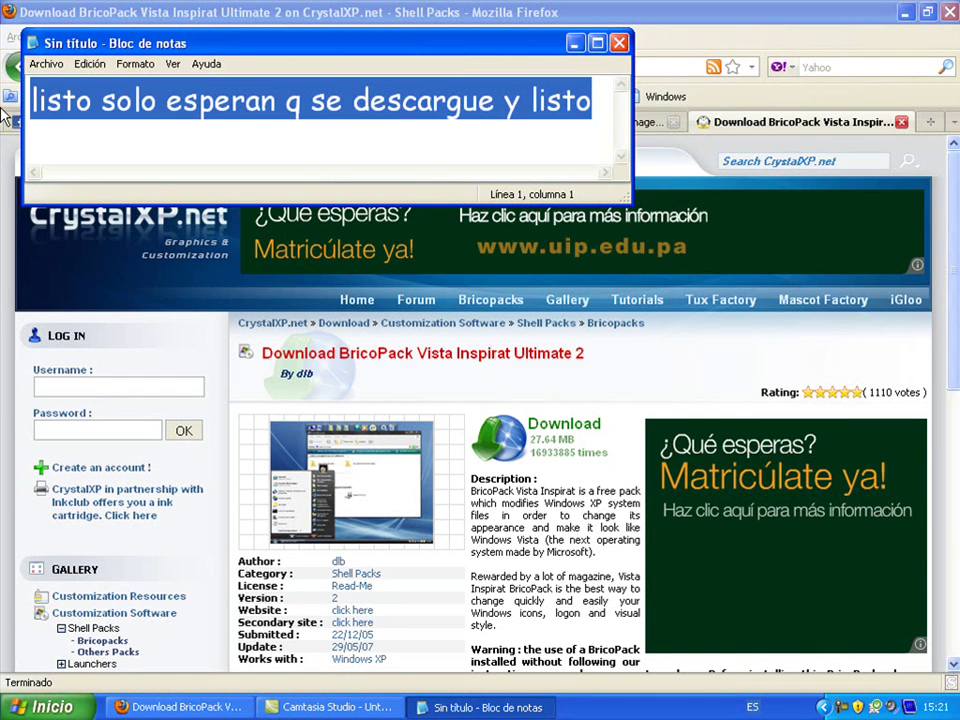
key(Delete)
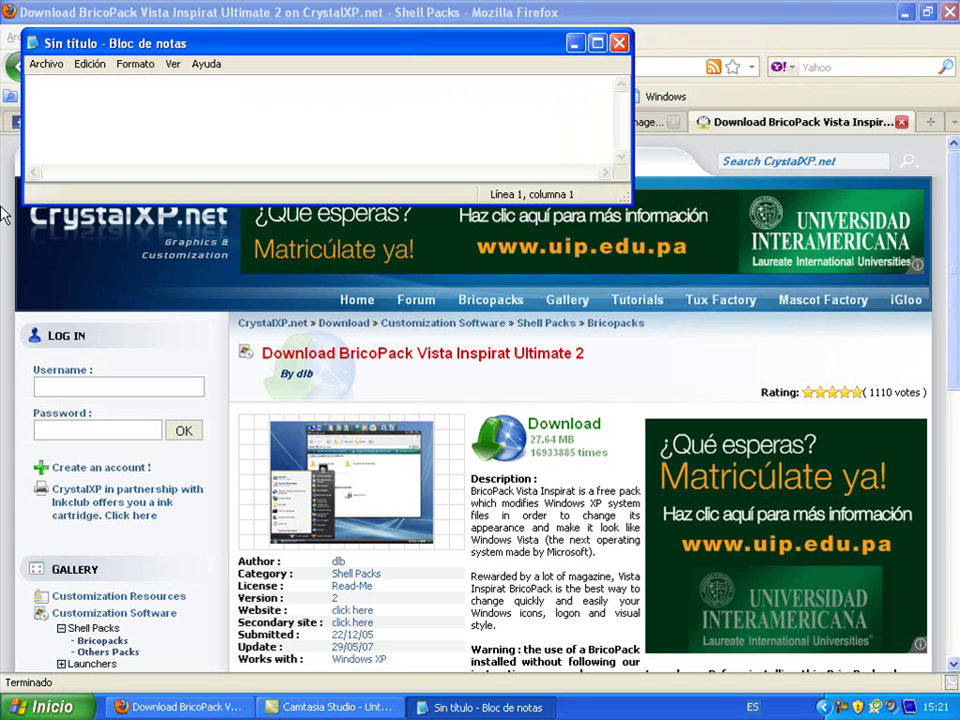
Type 'ok ahora para tener el mismo tema q mac', erase it, and minimize the note
text(ok )
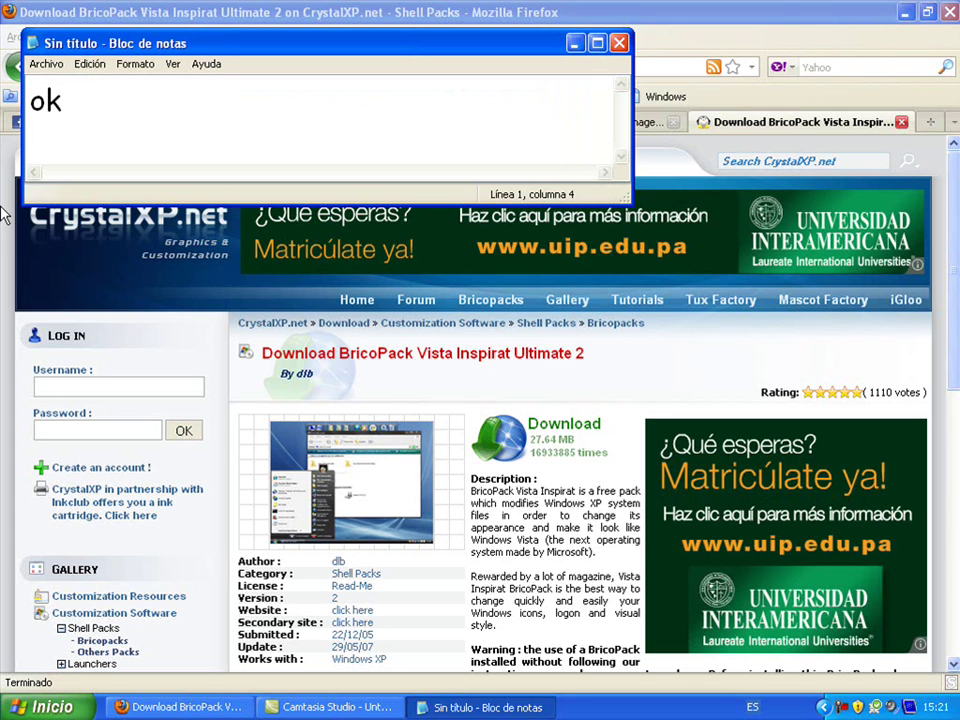
text(ahota)
key(BackSpace)
key(BackSpace)
text(ra para tener )
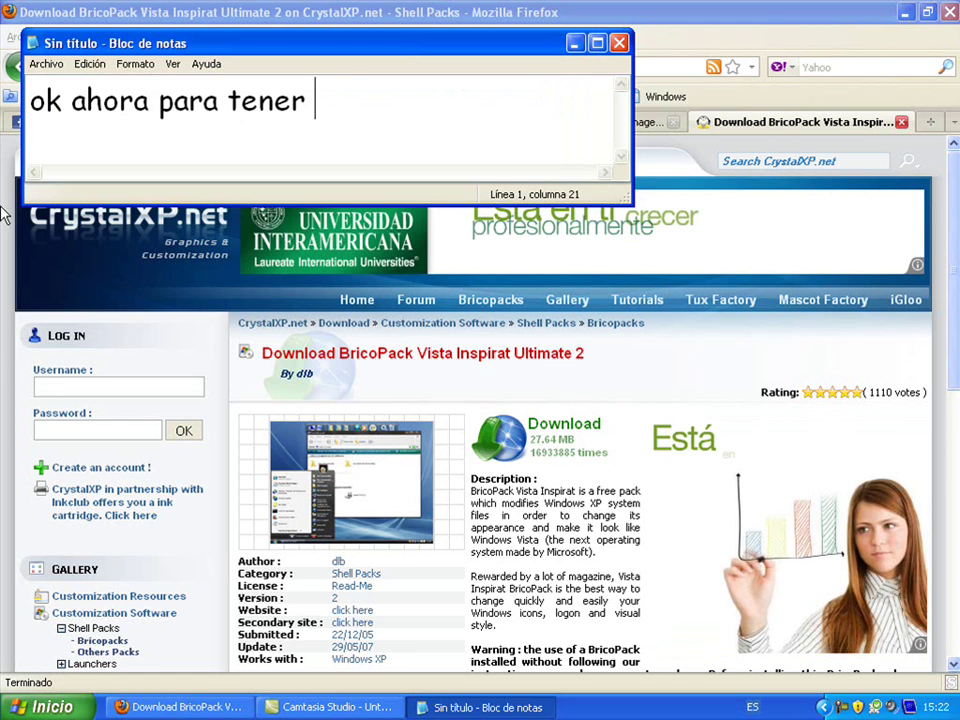
text(el mismo tema q)
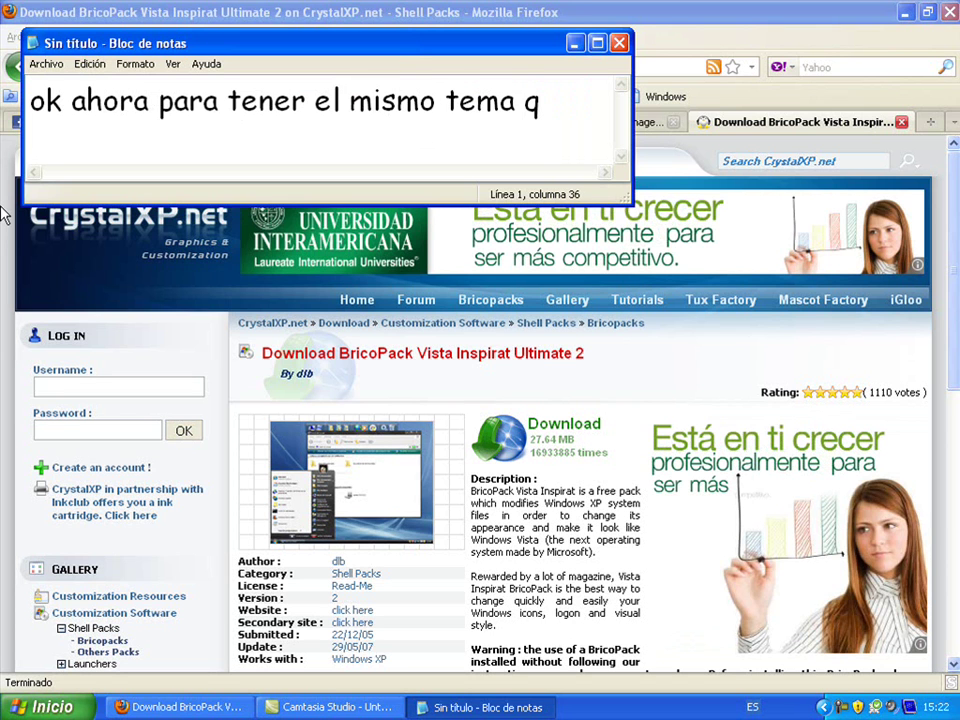
text( mac)
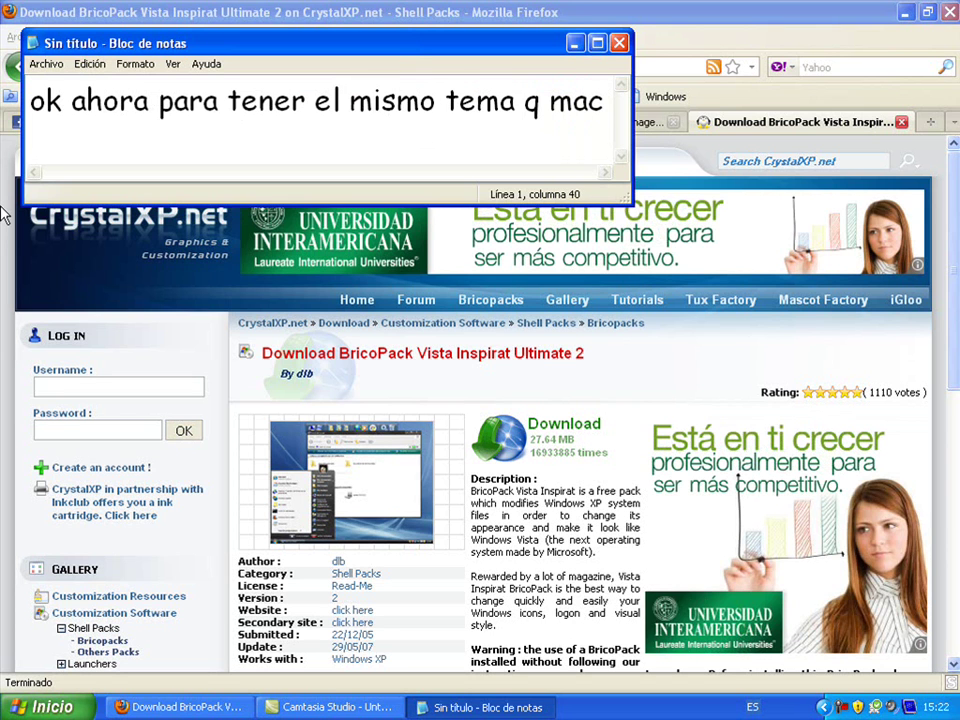
key(shift+Home)
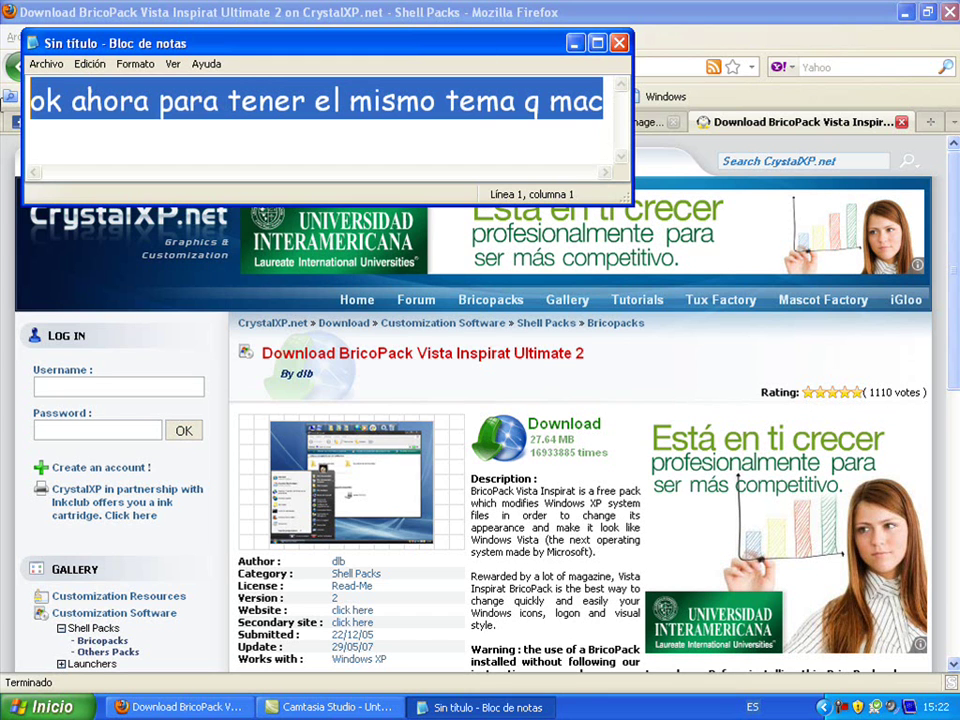
key(BackSpace)
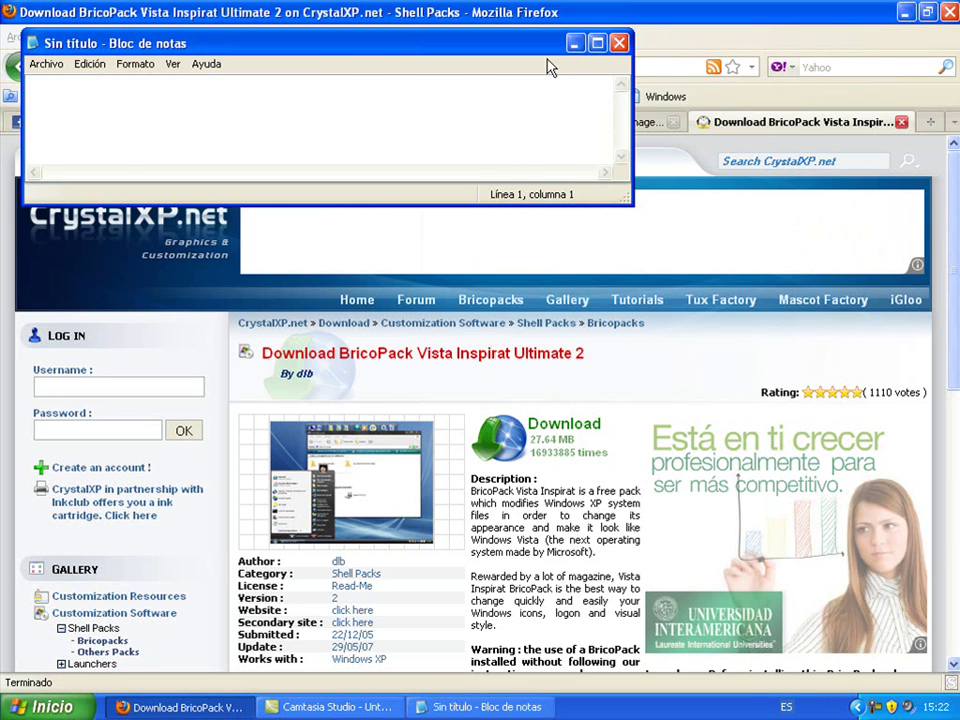
click(574, 43)
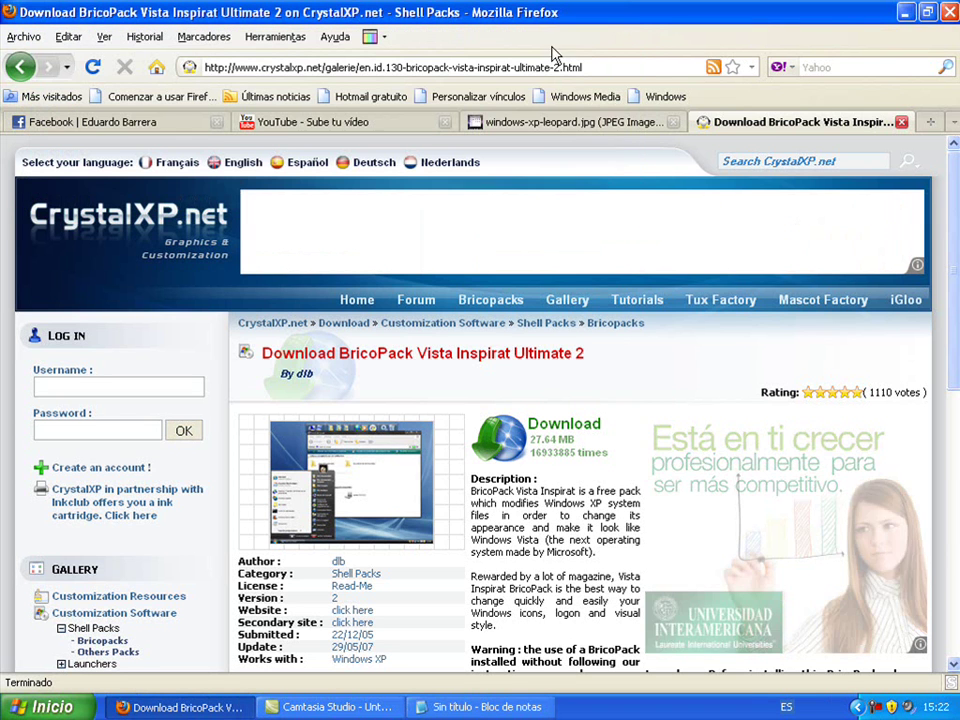
Show the windows-xp-leopard.jpg tab, then type and select 'escriban esto' in the note
click(544, 127)
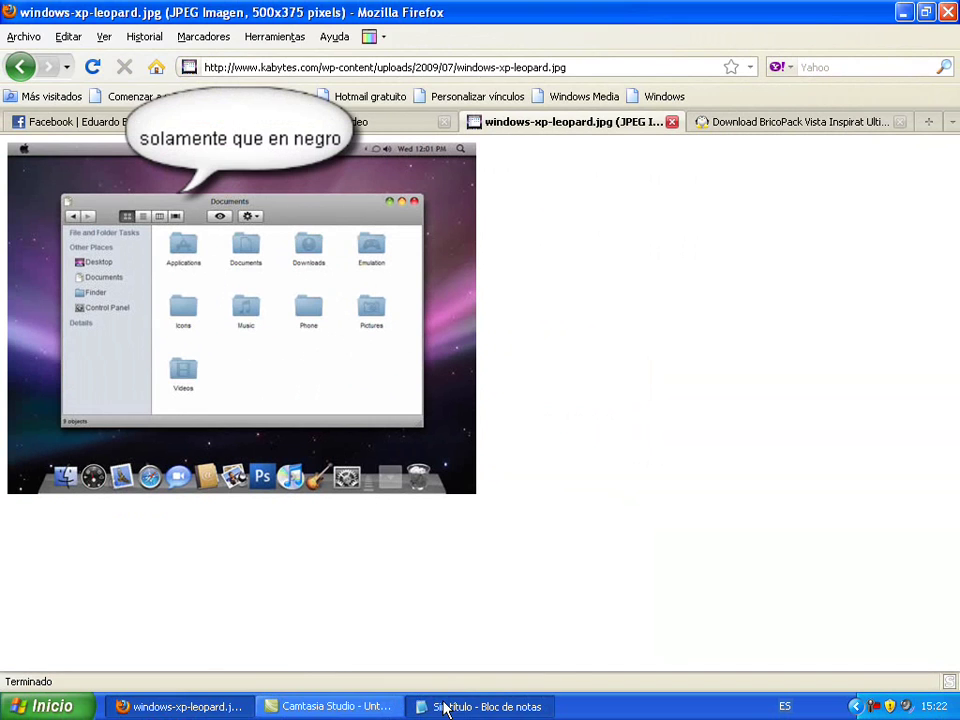
click(446, 708)
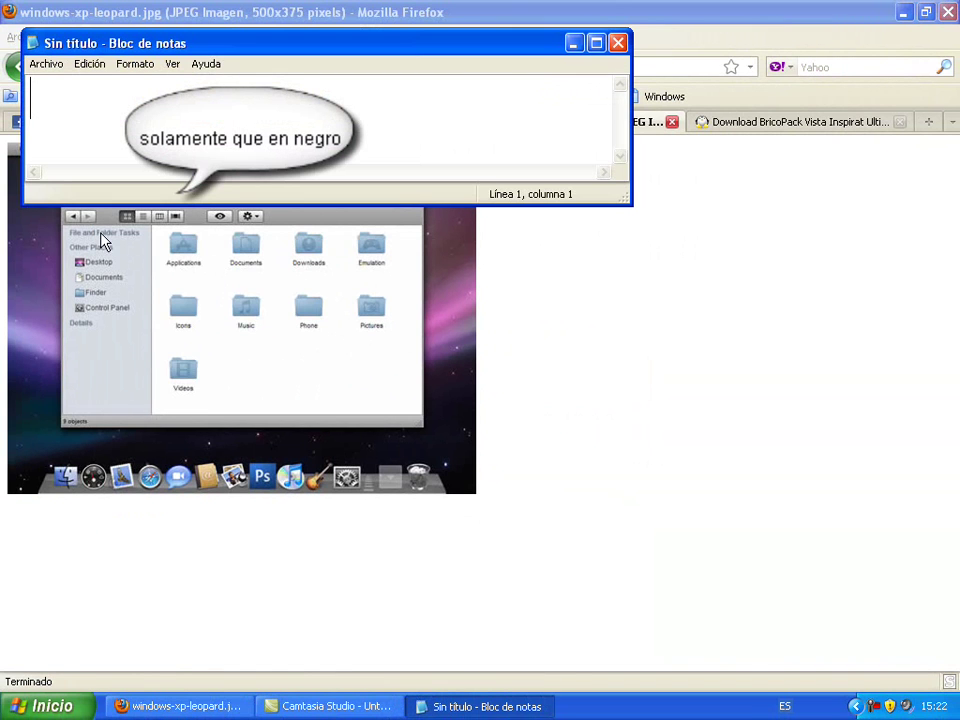
text(escriban esto)
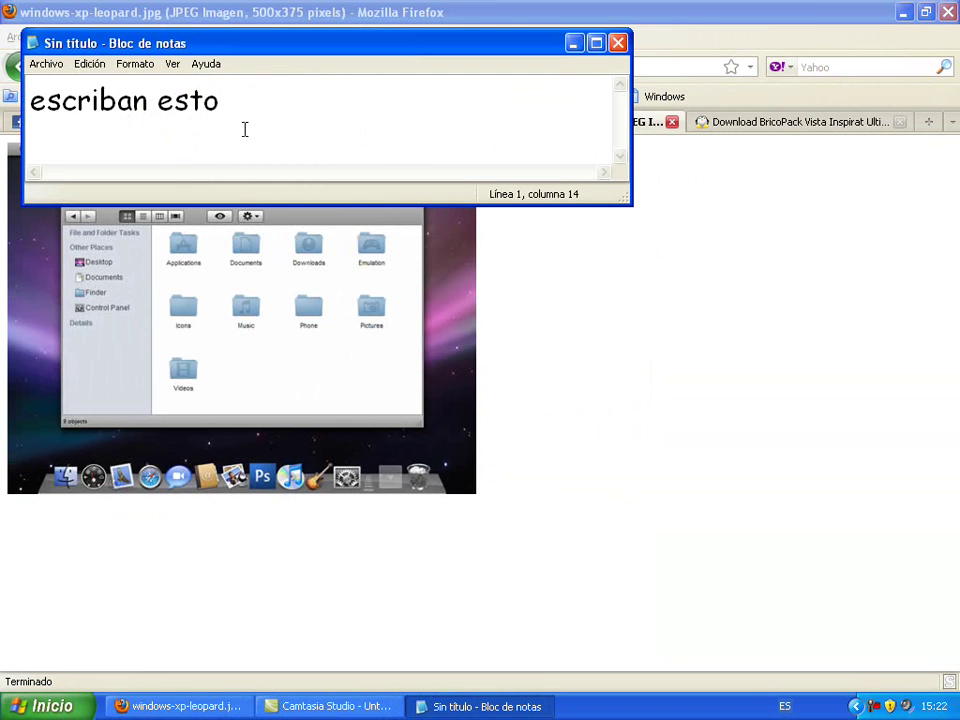
drag(251, 118, 8, 95)
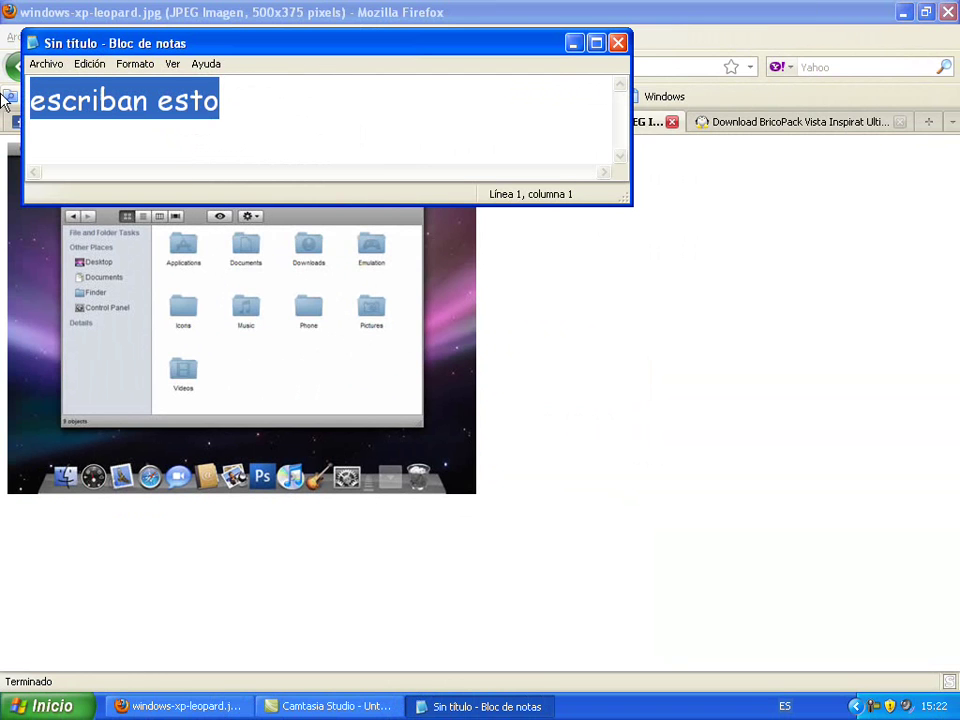
key(Delete)
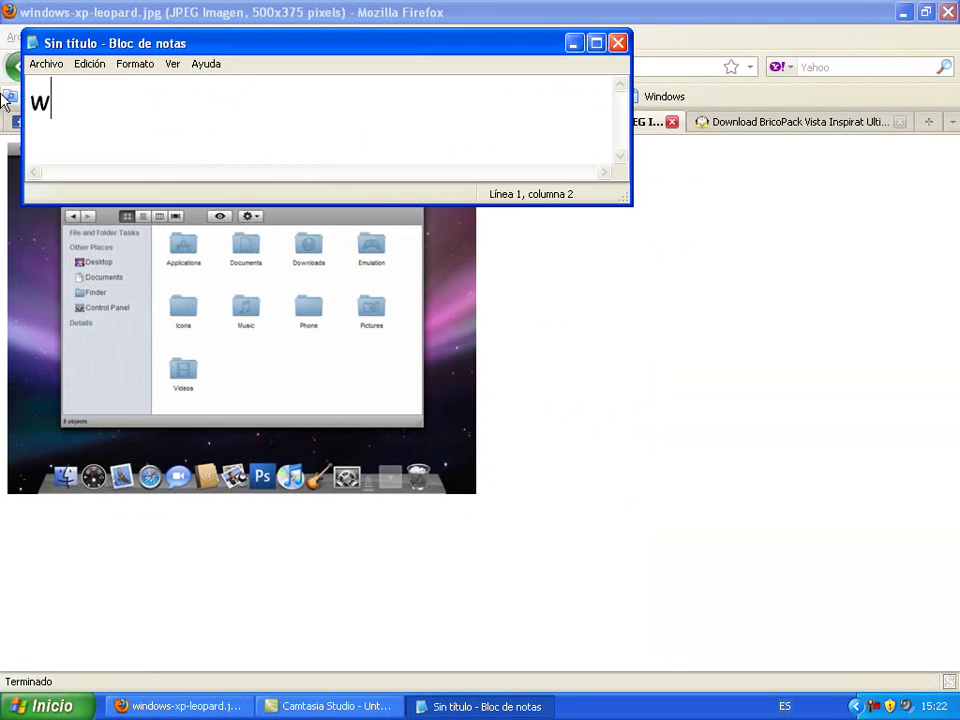
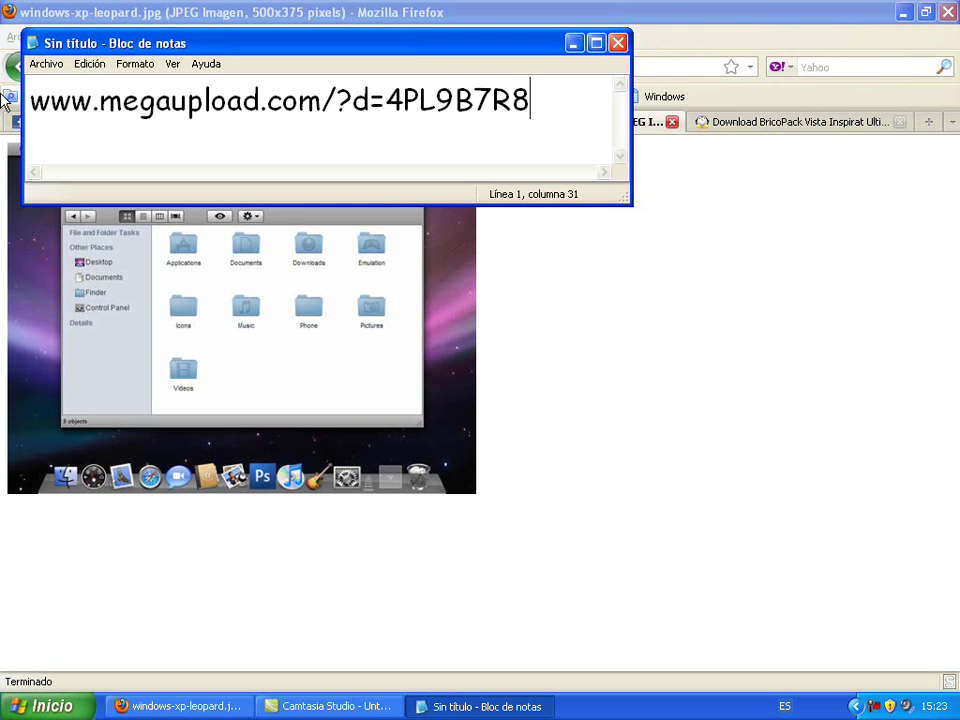
drag(548, 99, 30, 100)
key(ctrl+c)
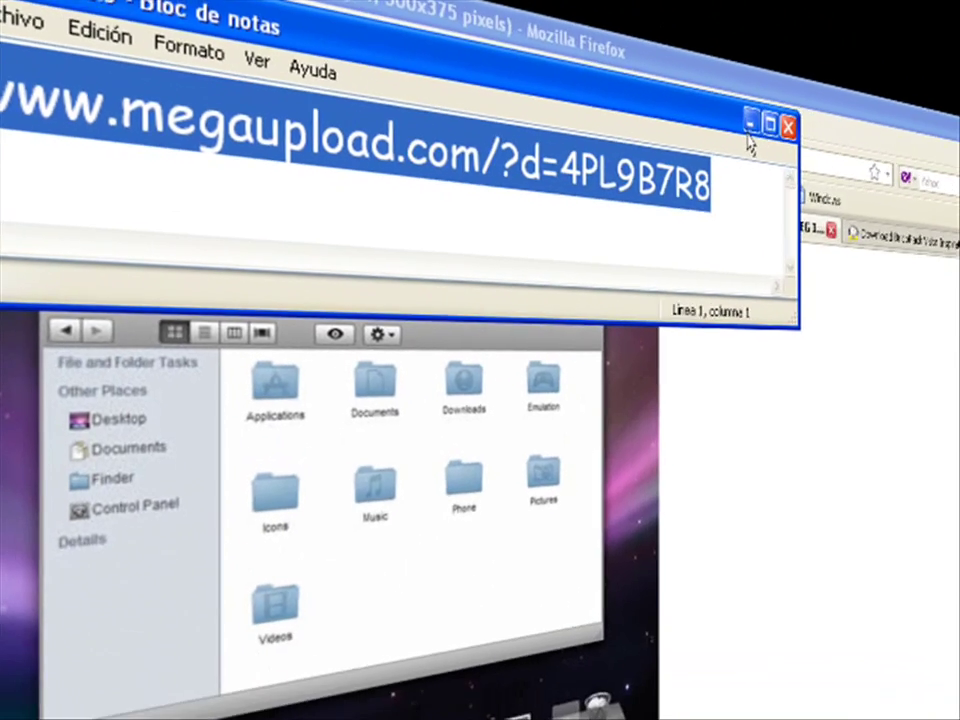
Copy the selected Megaupload link from the Notepad note
click(740, 156)
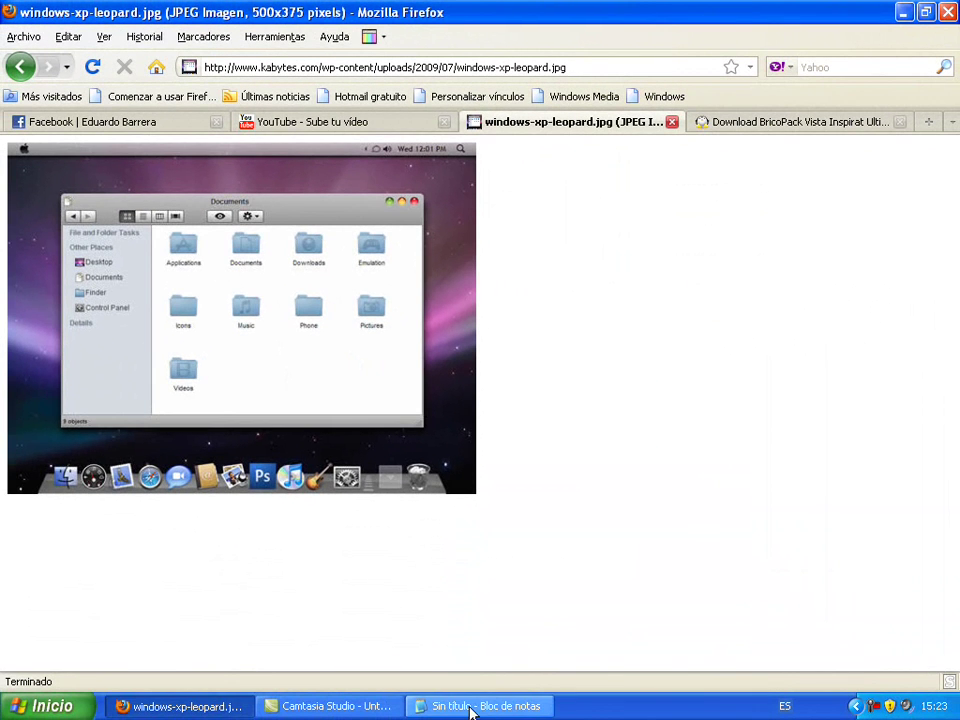
click(474, 706)
right_click(223, 85)
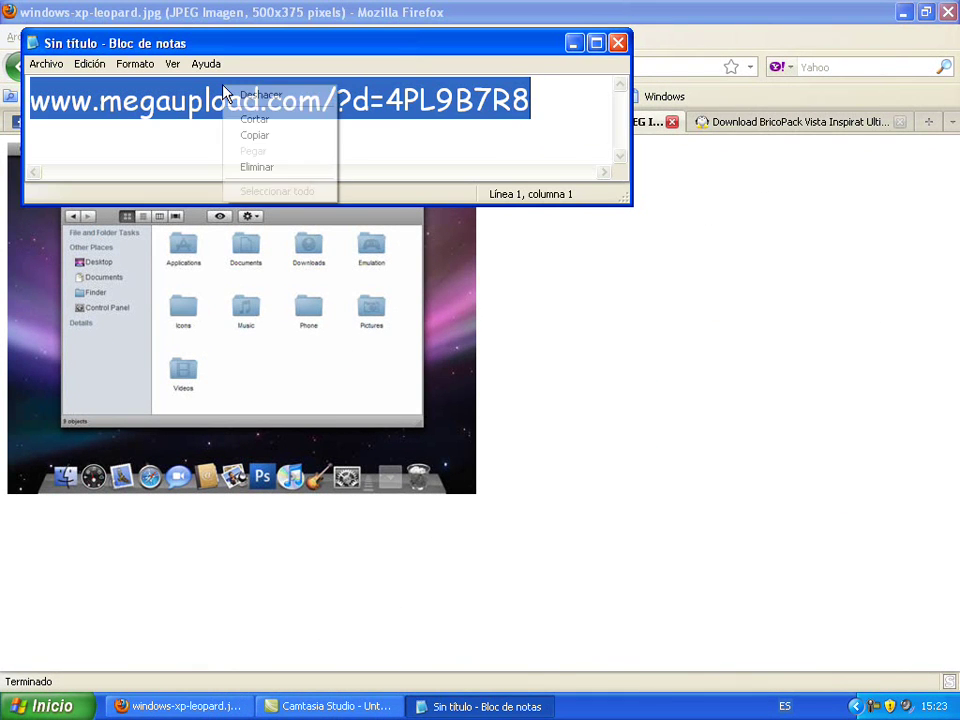
click(266, 135)
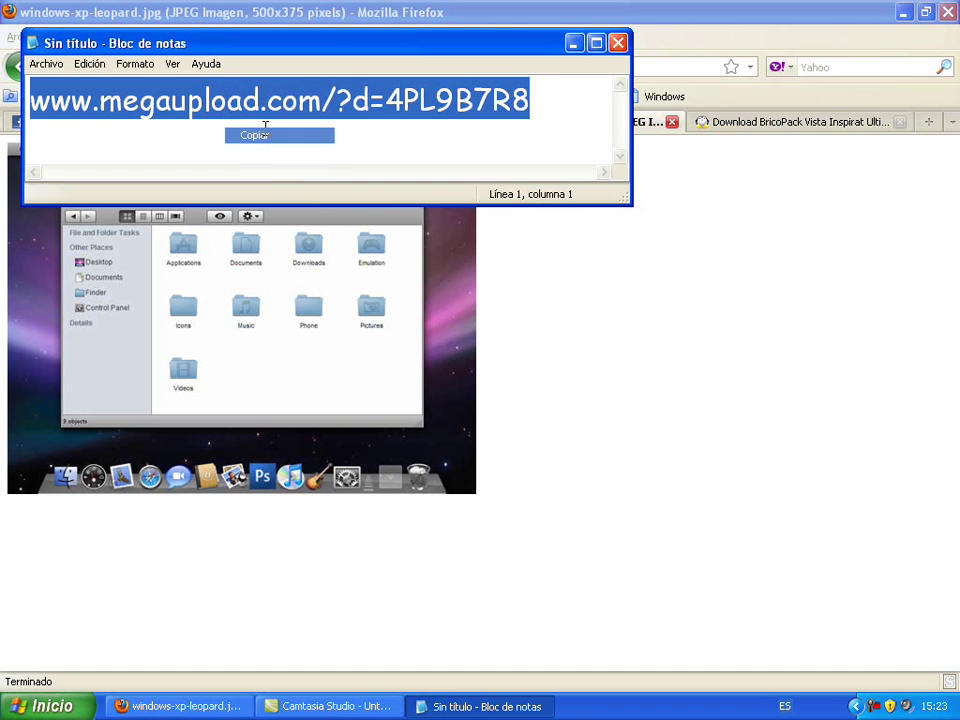
Paste the link over Firefox's current address with Pegar and load the Megaupload page
click(573, 43)
click(579, 66)
right_click(579, 66)
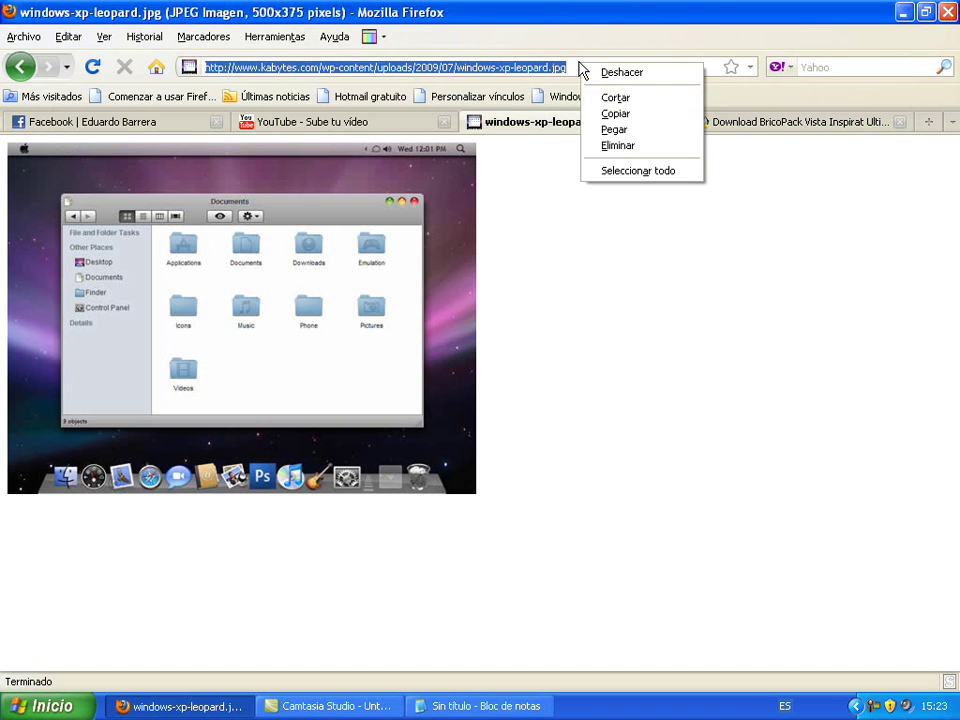
click(614, 129)
key(Return)
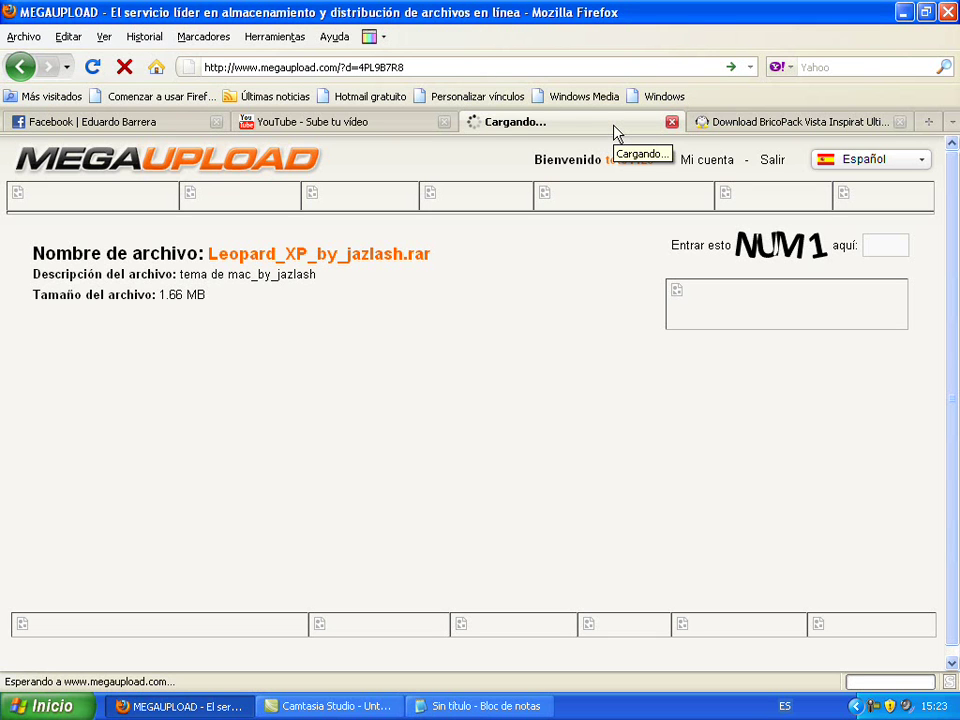
Replace the link in the Notepad note with the text 'ESCRIBEMN EL CODIGO'
click(480, 706)
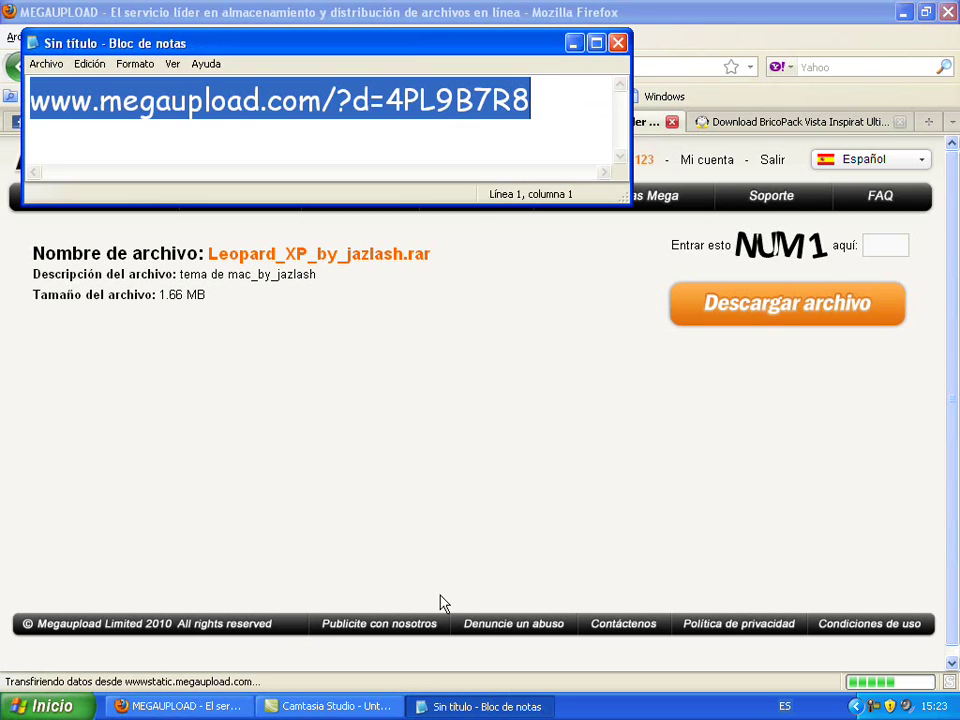
key(Delete)
text(ESCRIBEM)
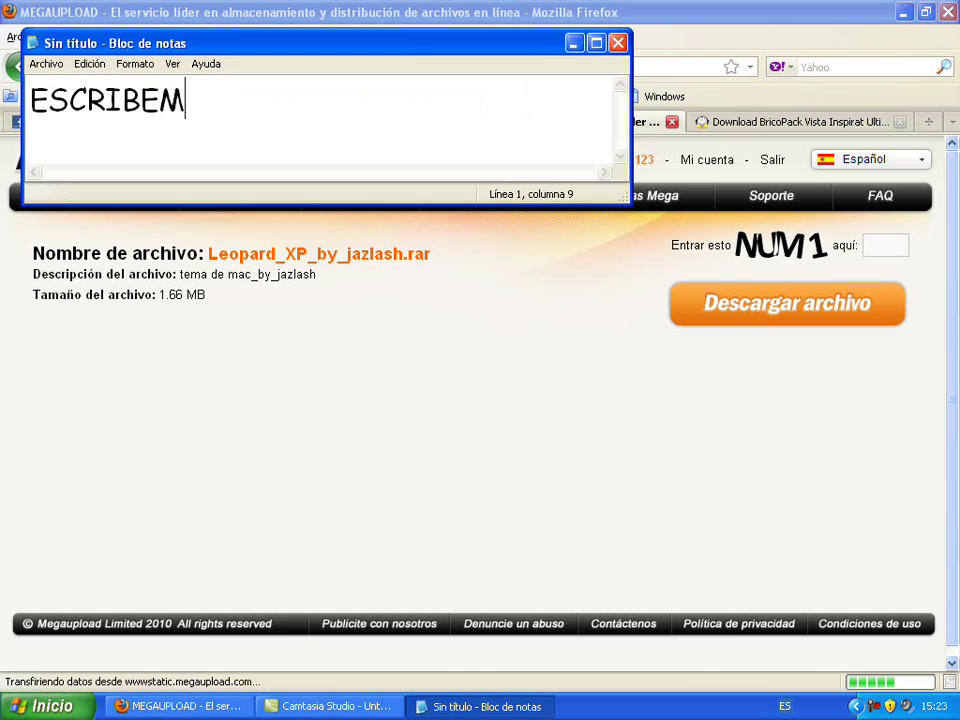
text(N EL CODIGO)
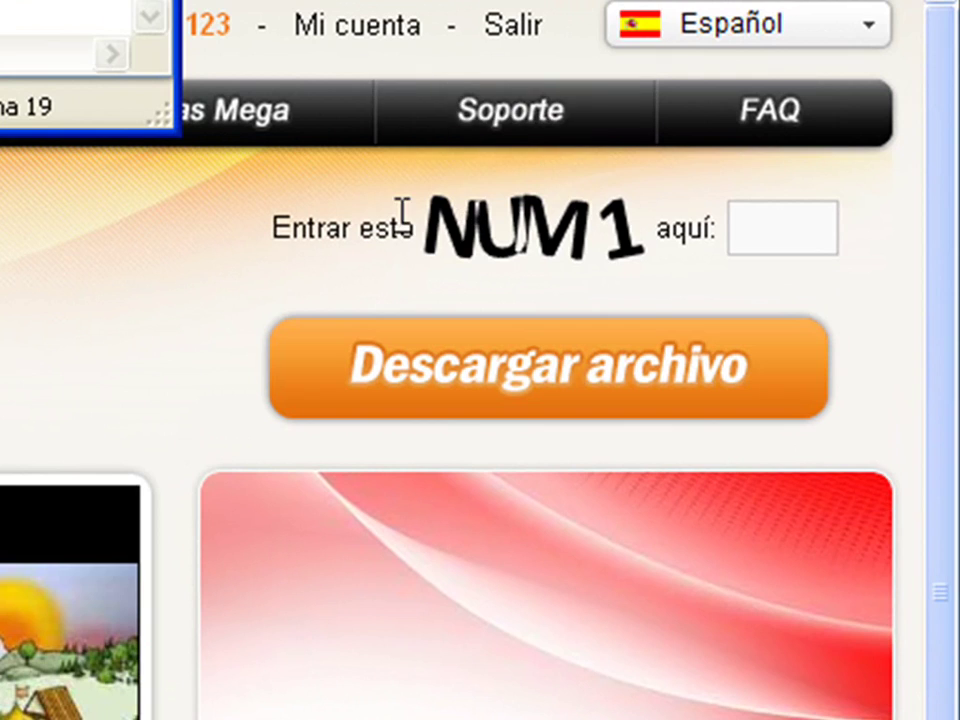
Replace the note's text with 'y le dan click a descargar y listo' and select that line
key(ctrl+a)
key(BackSpace)
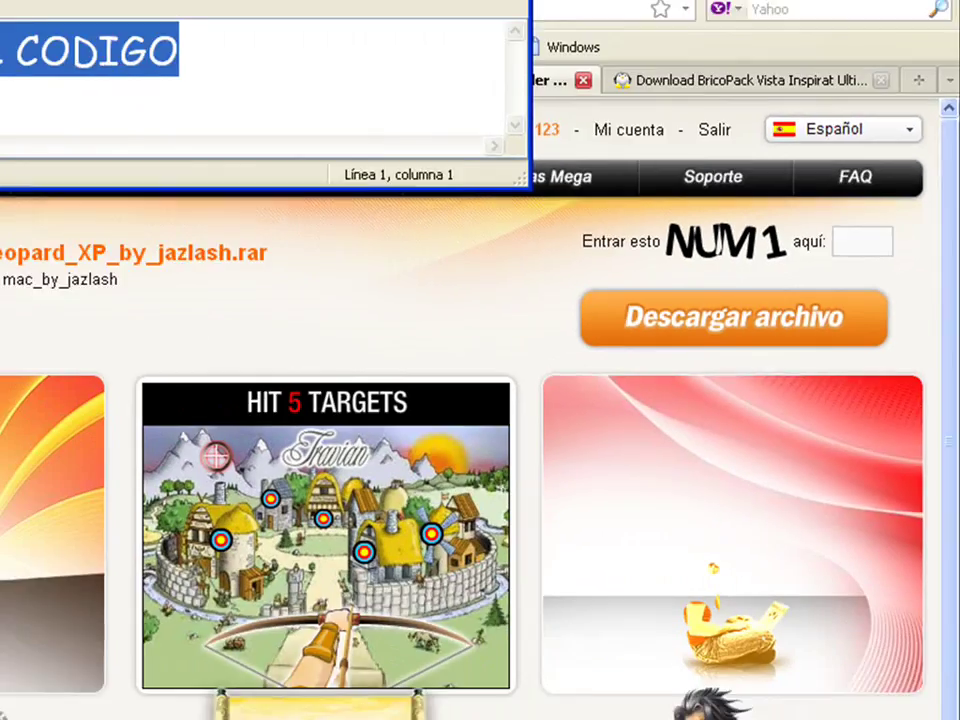
text(y le)
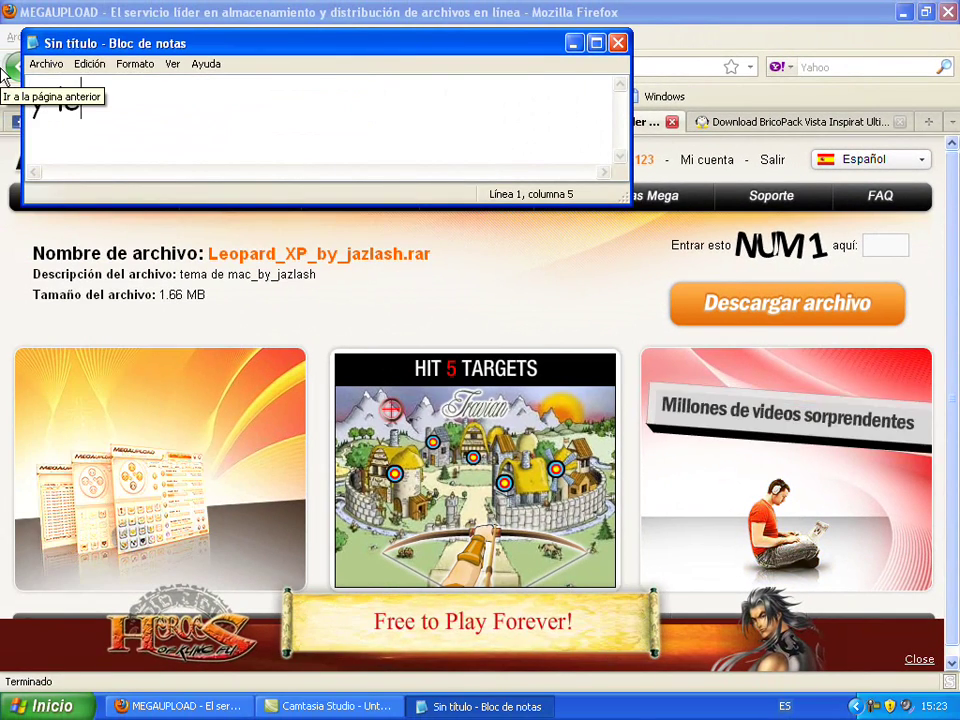
text( dan cli)
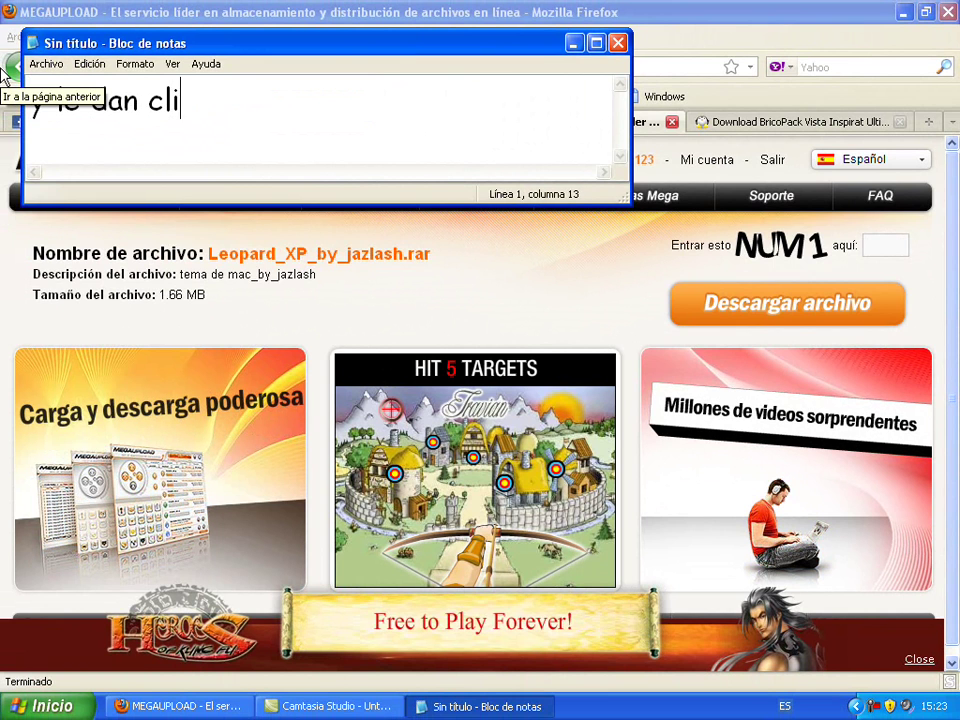
text(ck a desca)
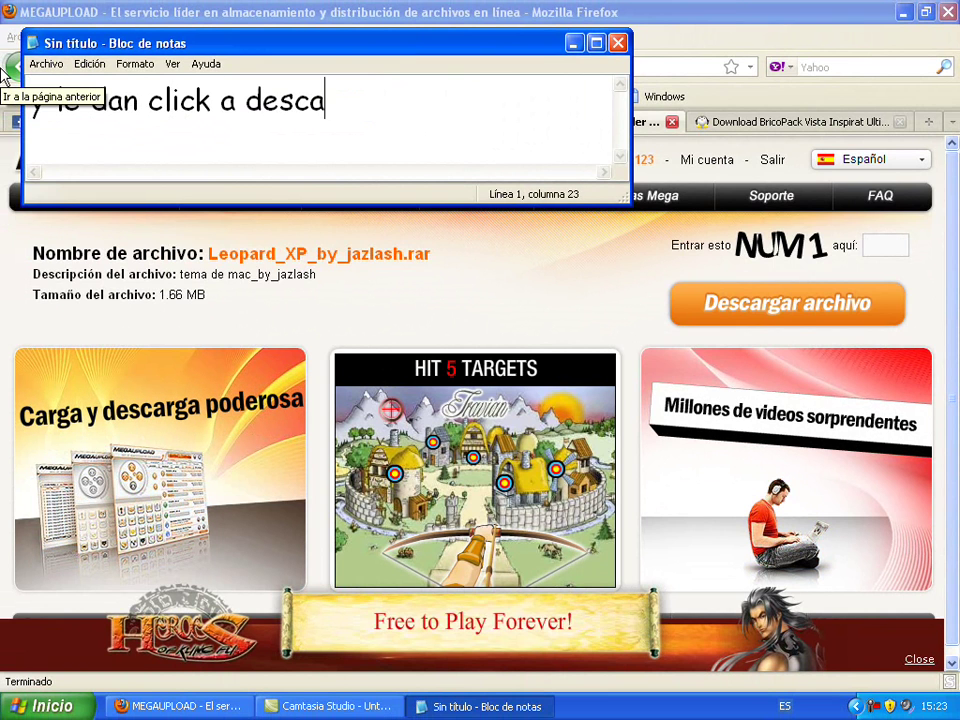
text(rgar)
text( y )
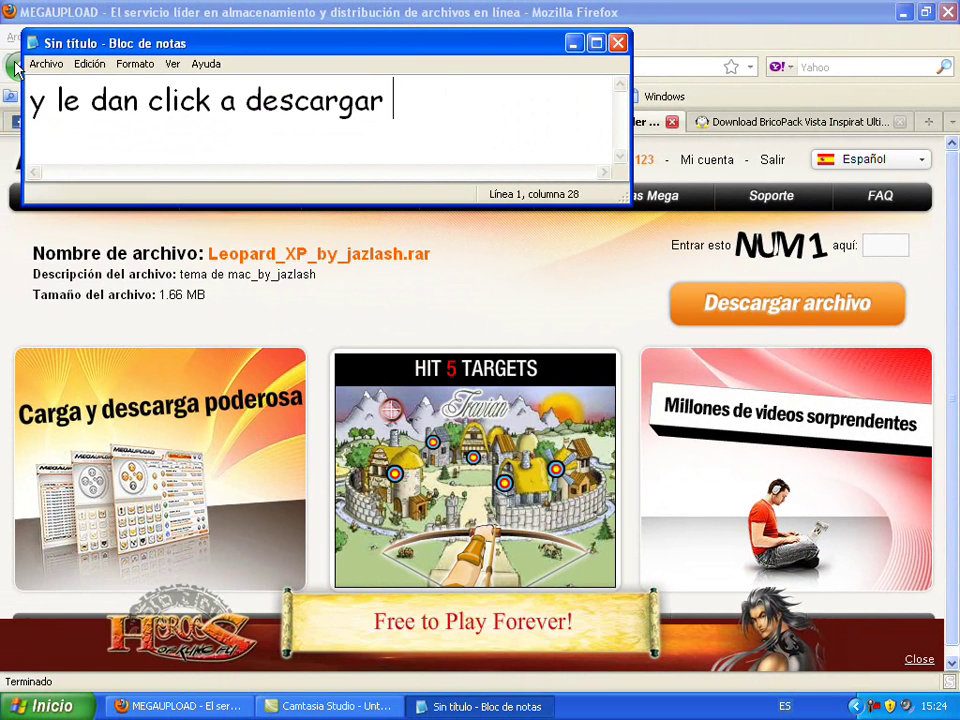
text(l)
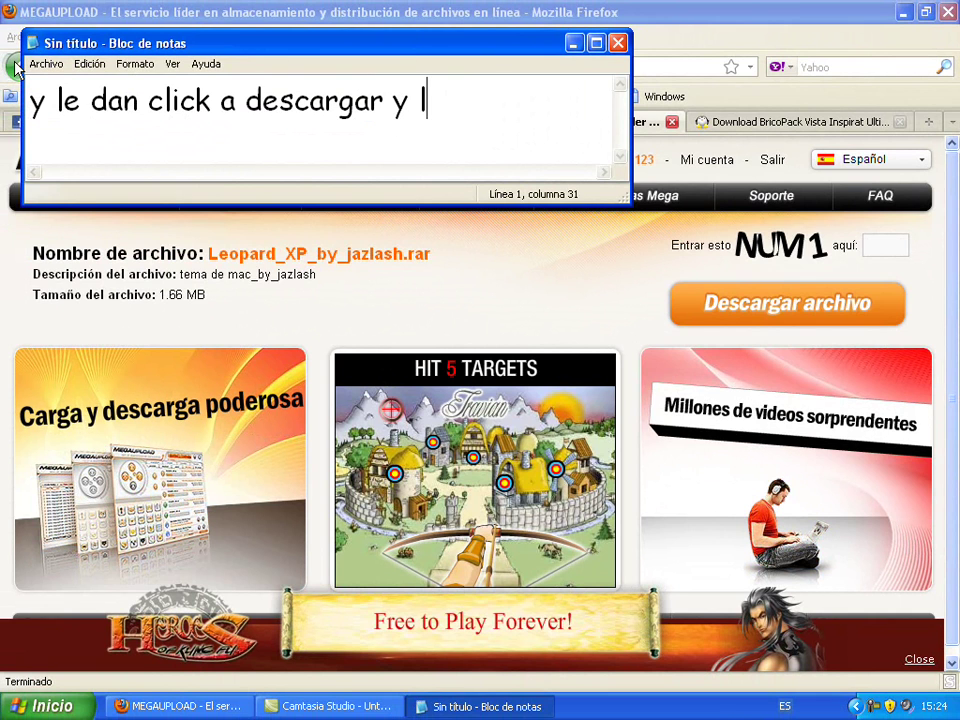
text(isto)
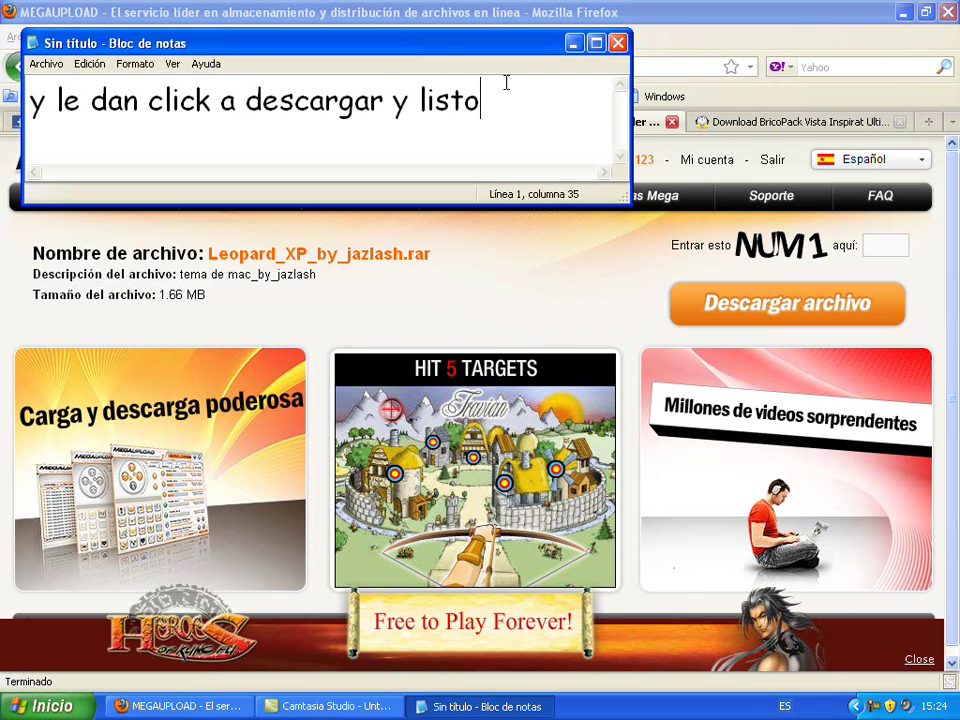
drag(521, 92, 5, 92)
Replace the selected line with 'cualquier pregunta … (comenten) y yo les respondere enceguida gracias'
key(BackSpace)
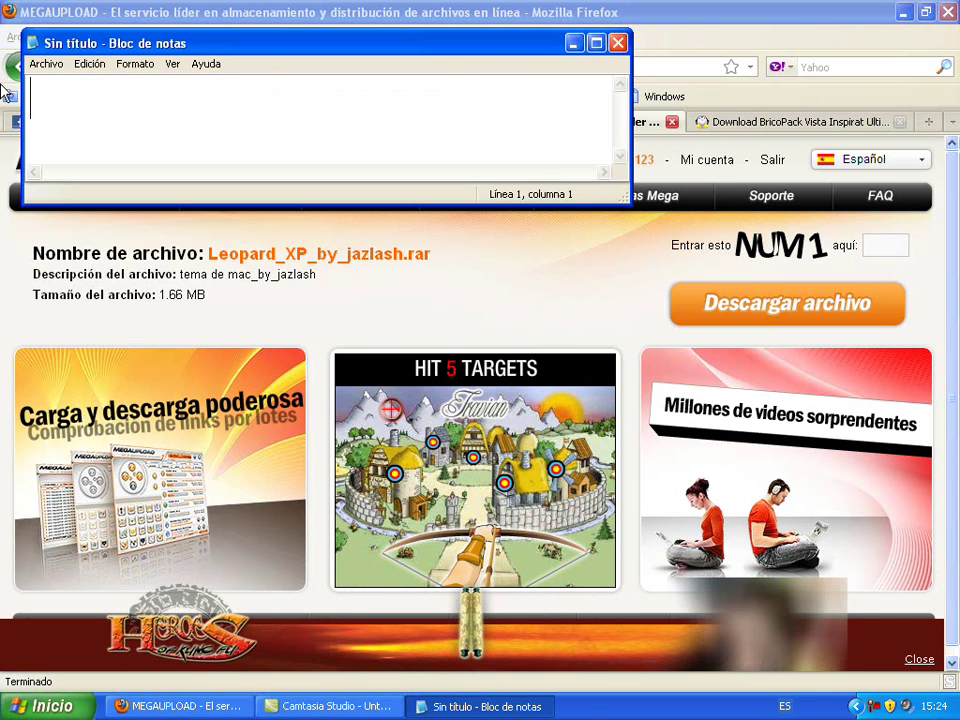
text(cua)
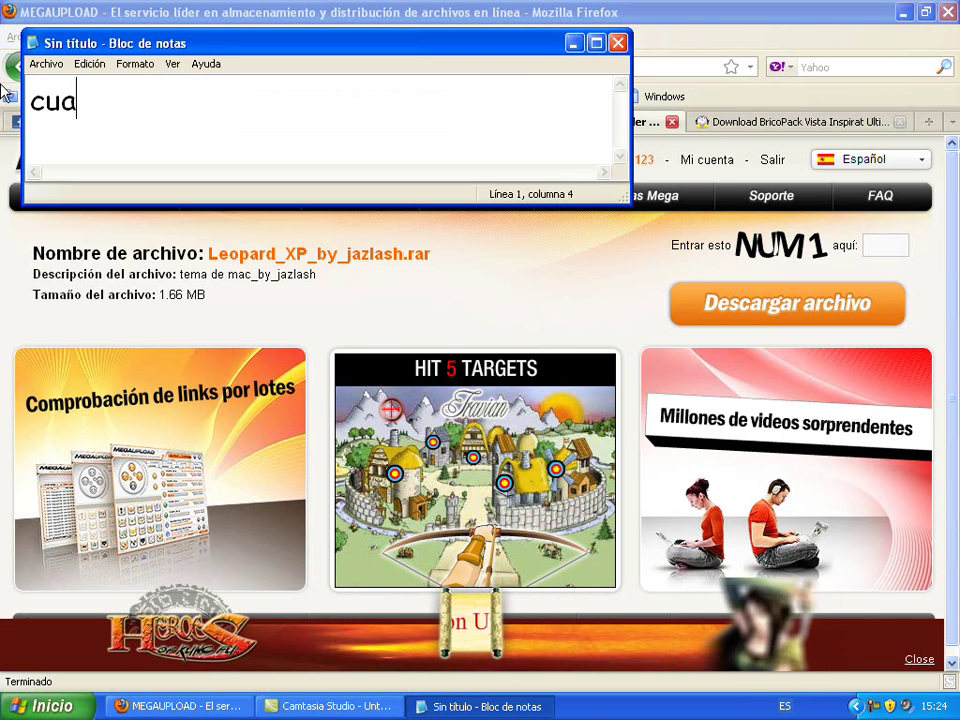
text(lquier )
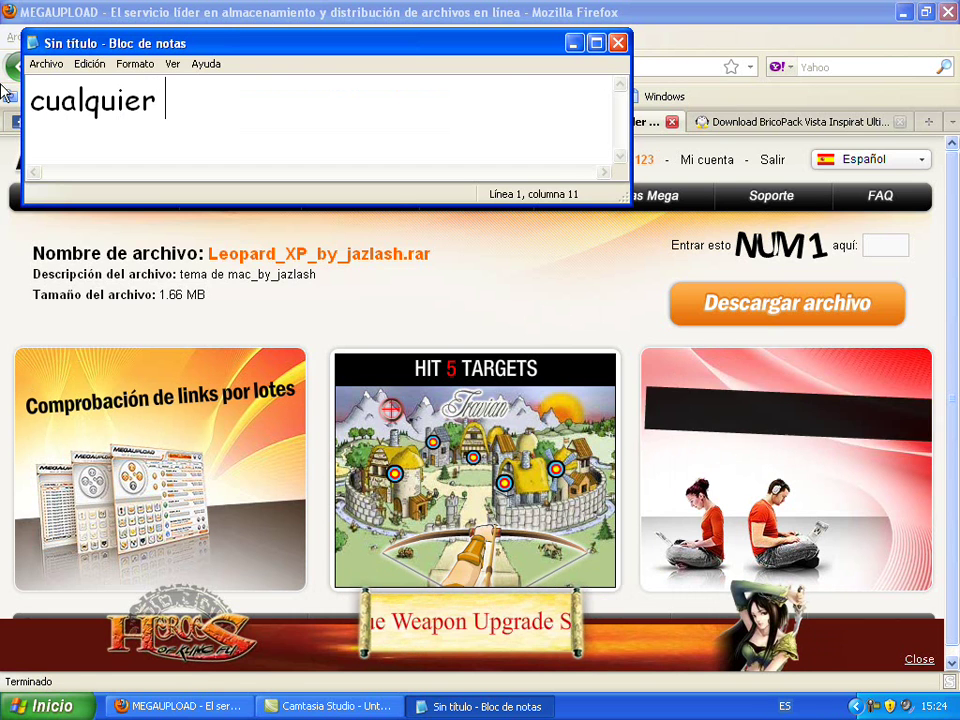
text(pregunta escriban me)
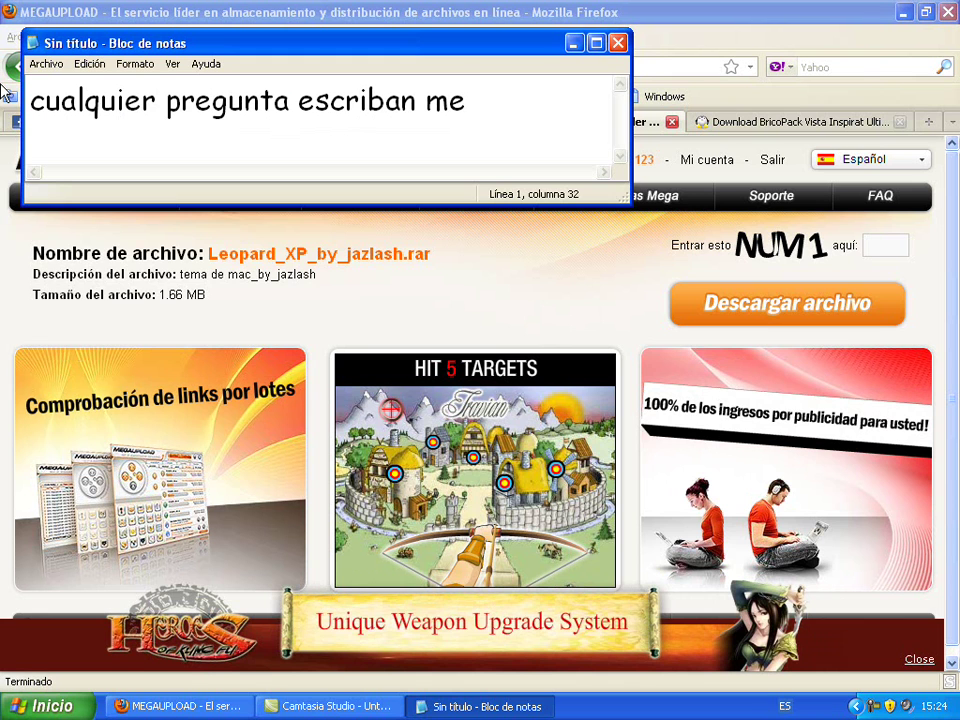
text((com)
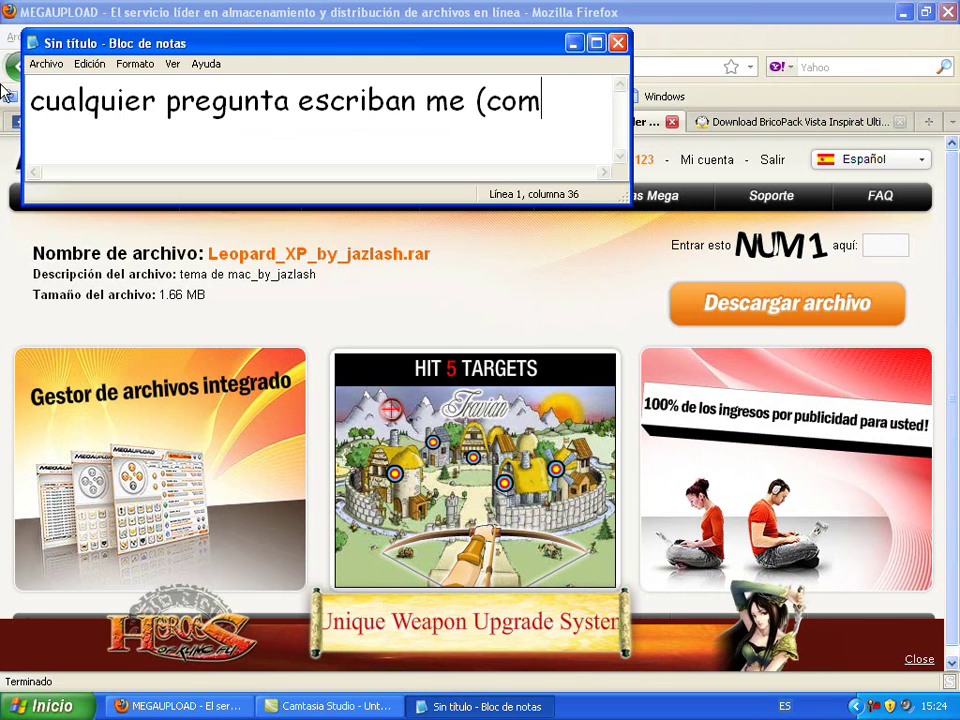
text(enten))
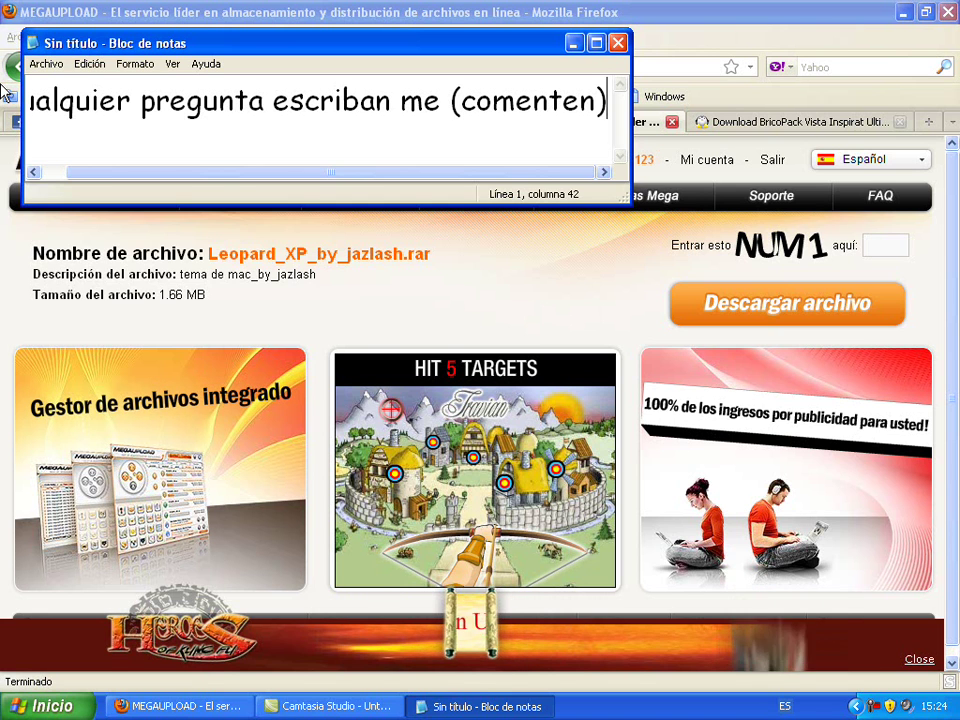
text( y yo)
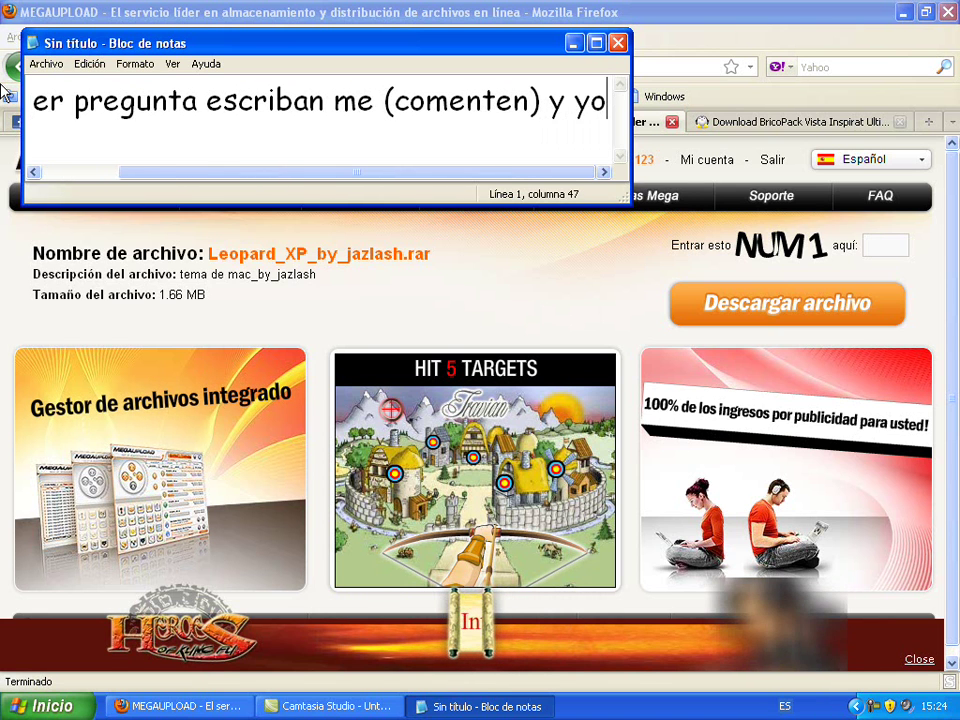
text( les )
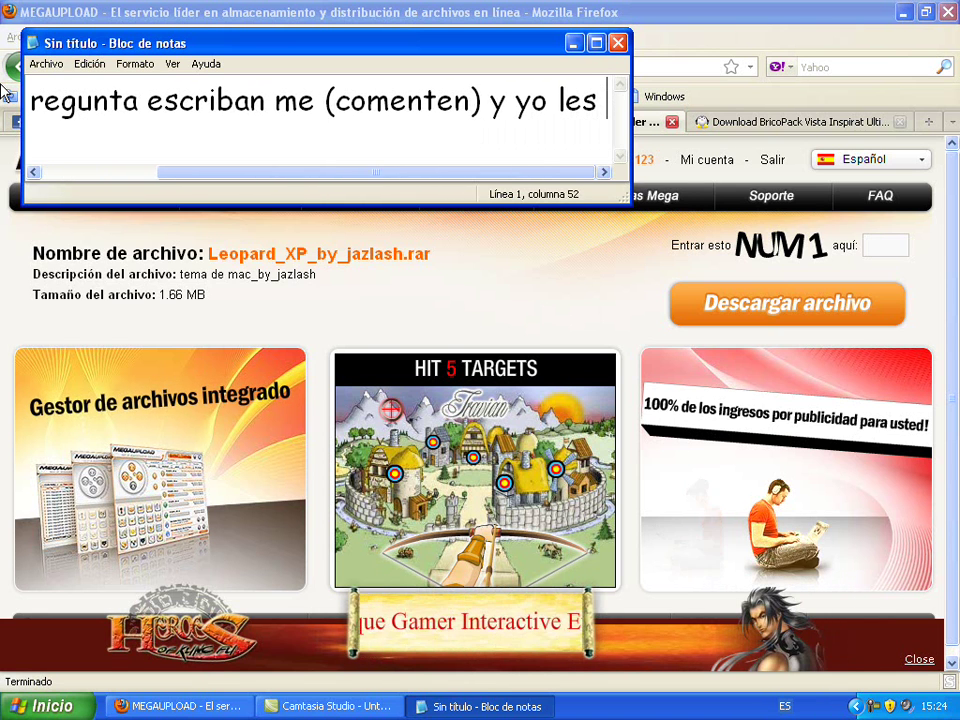
text(respon)
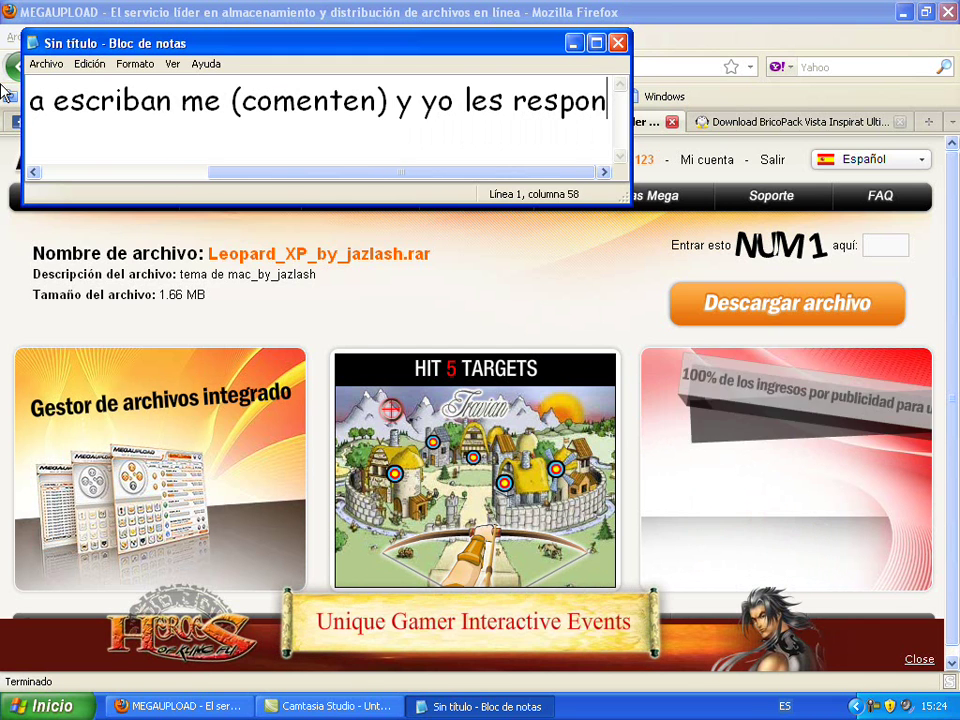
text(dere e)
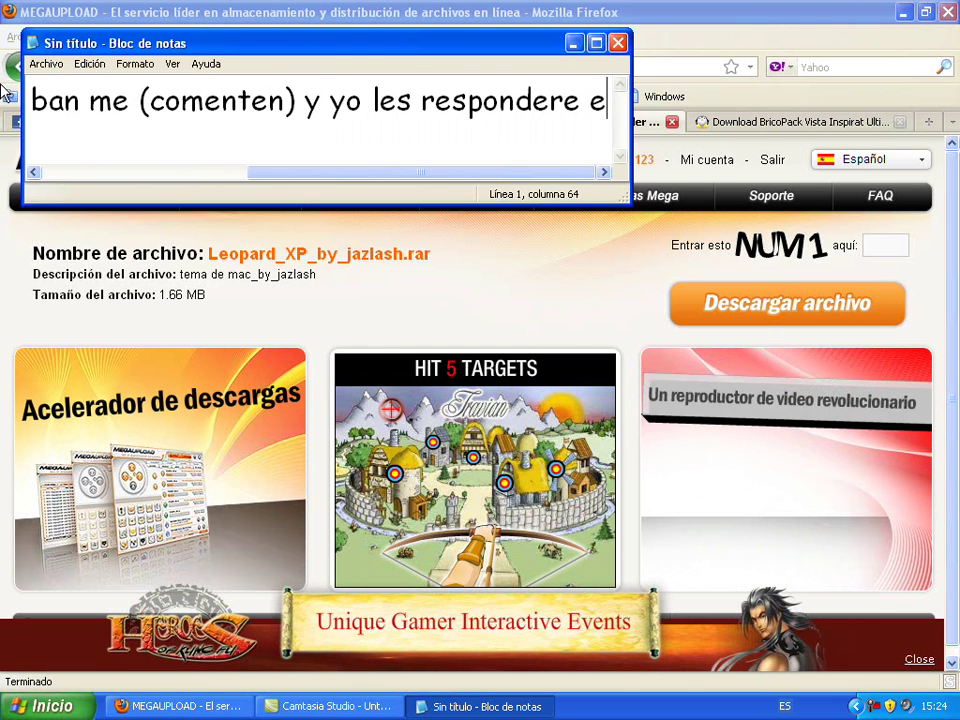
text(nceguida)
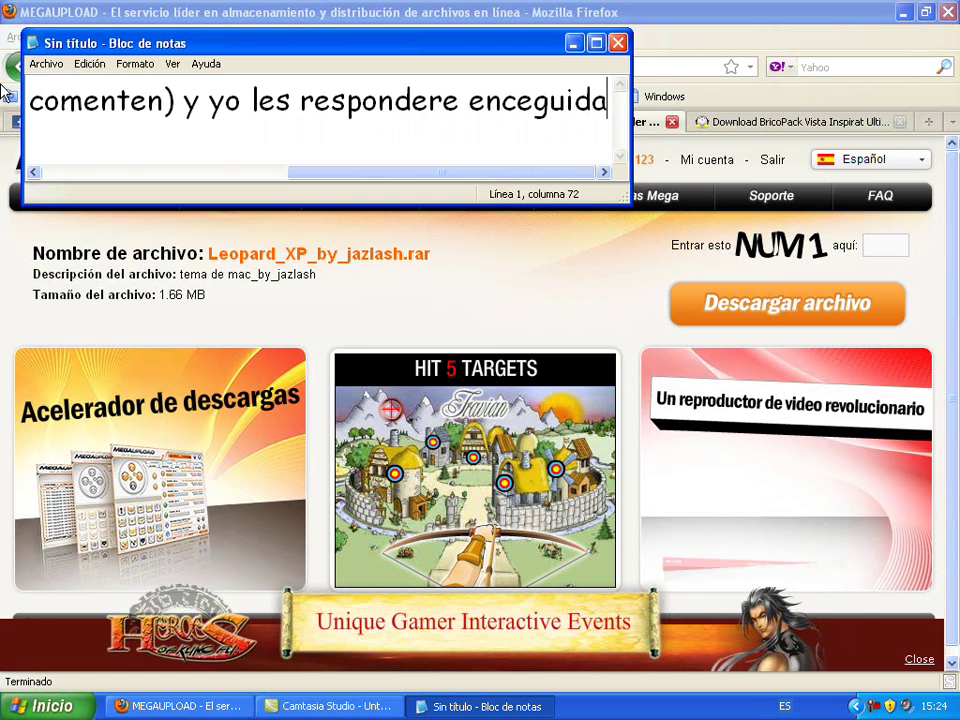
text( gracias y)
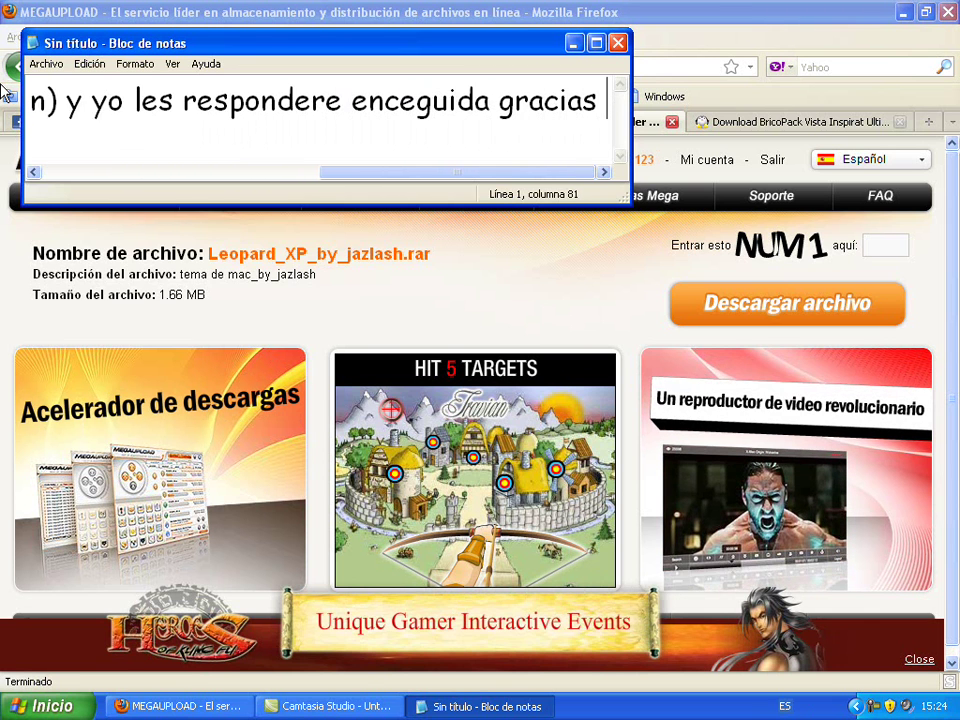